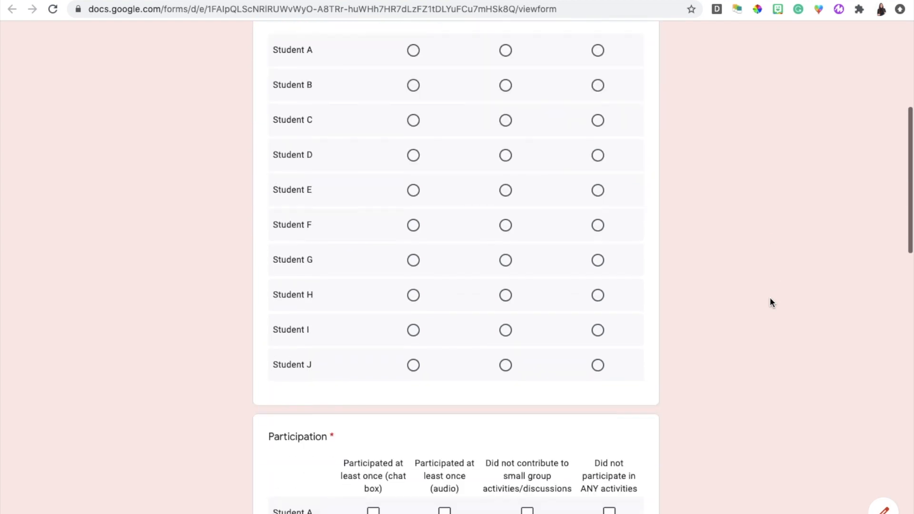
{"action": "scroll", "coordinate": [770, 303], "scroll_direction": "down", "scroll_amount": 3}
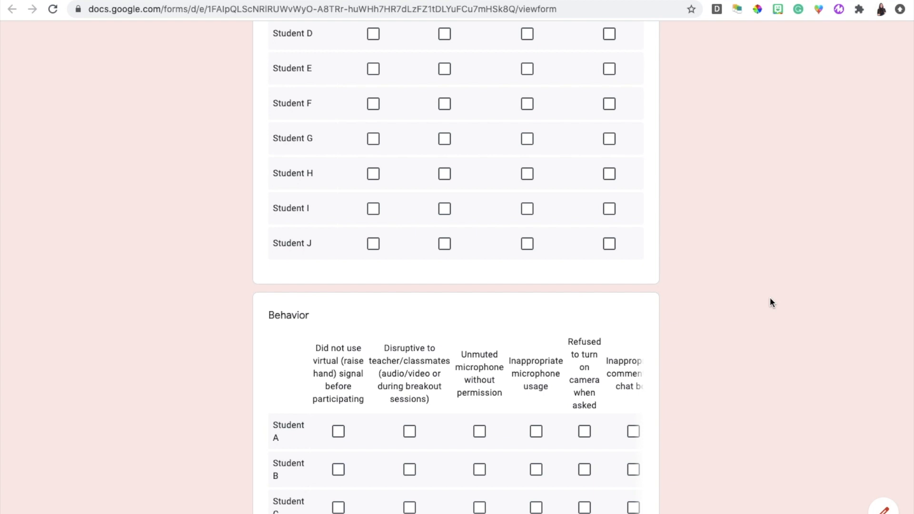
{"action": "scroll", "coordinate": [771, 303], "scroll_direction": "up", "scroll_amount": 18}
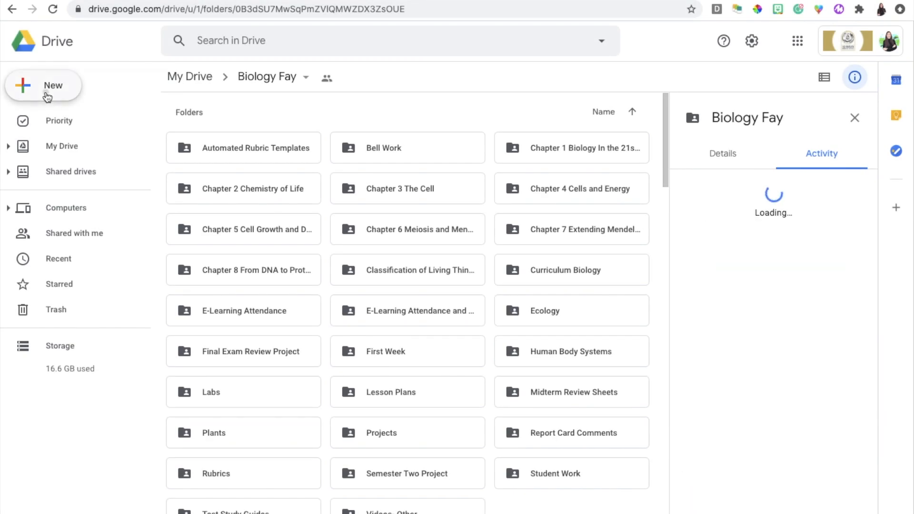
Step: Create a folder named "Attendance/Participation Forms 2020" inside the current biology folder and open it
{"action": "left_click", "coordinate": [47, 97]}
{"action": "left_click", "coordinate": [92, 89]}
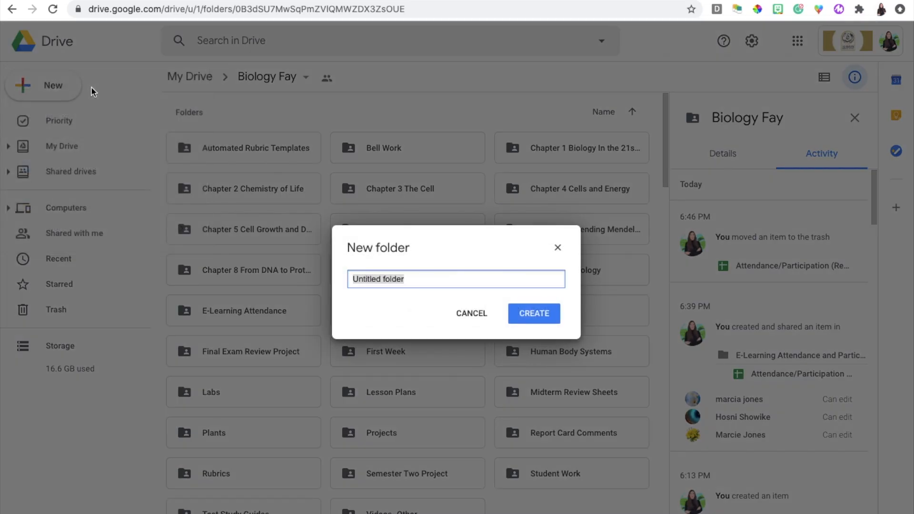
{"action": "type", "text": "Attendance/Pa"}
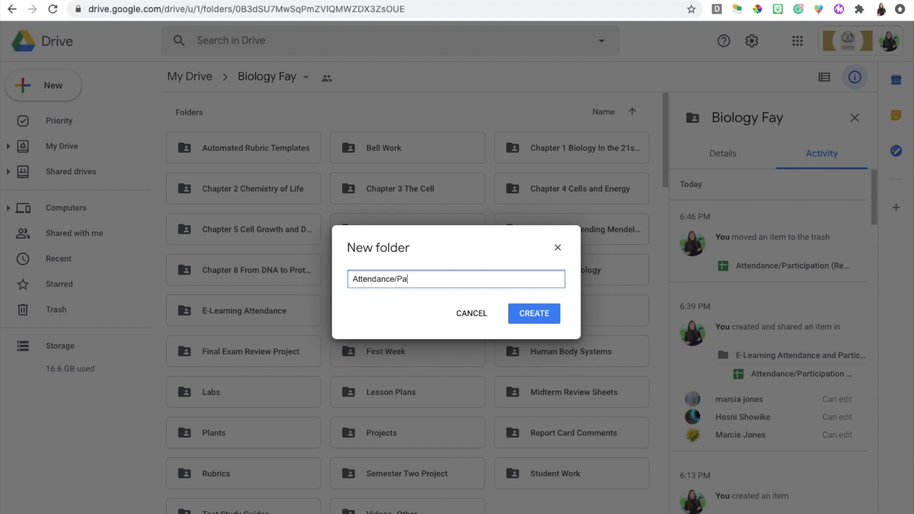
{"action": "type", "text": "rticipation Forms 2020"}
{"action": "key", "text": "Return"}
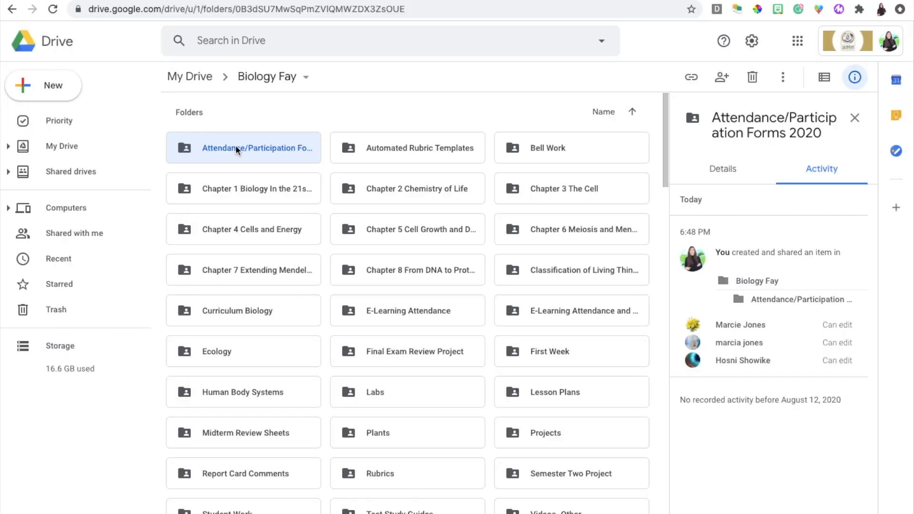
{"action": "double_click", "coordinate": [236, 149]}
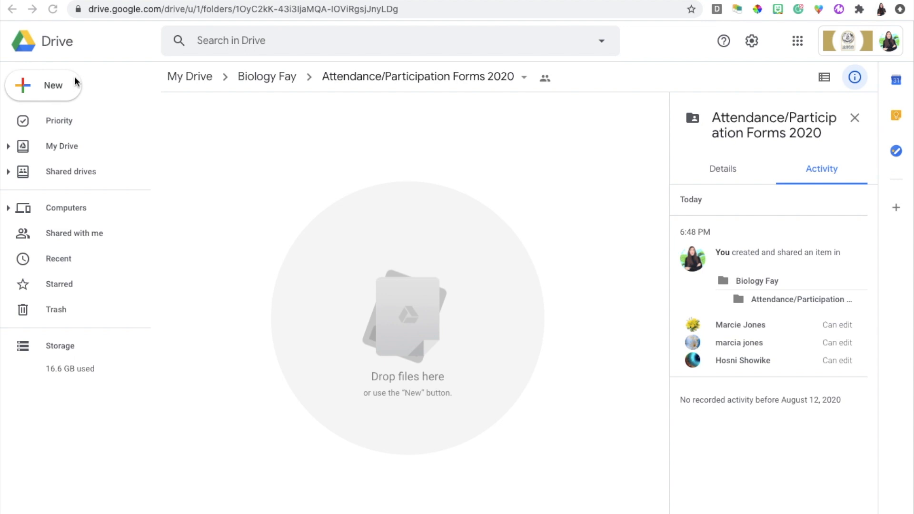
Step: Create a blank Google Form in the new folder and name it "Attendance/Participation"
{"action": "left_click", "coordinate": [45, 93]}
{"action": "mouse_move", "coordinate": [92, 237]}
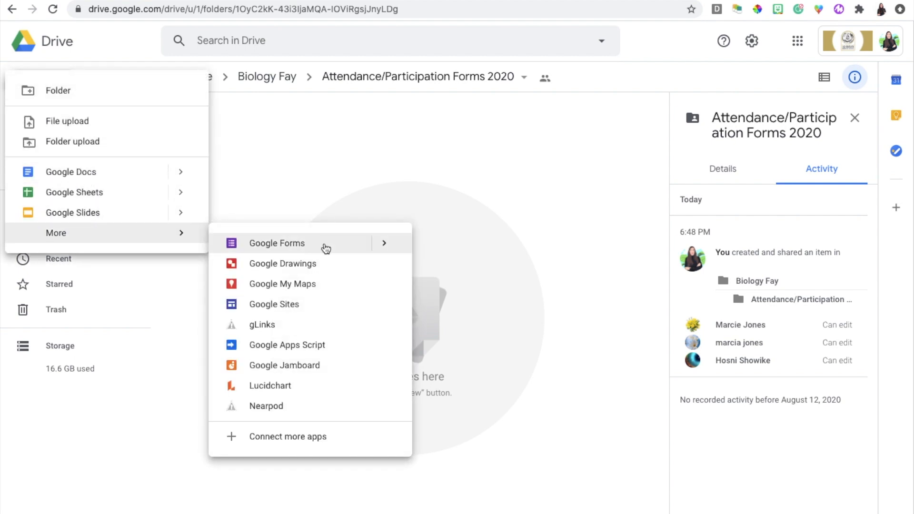
{"action": "left_click", "coordinate": [325, 247]}
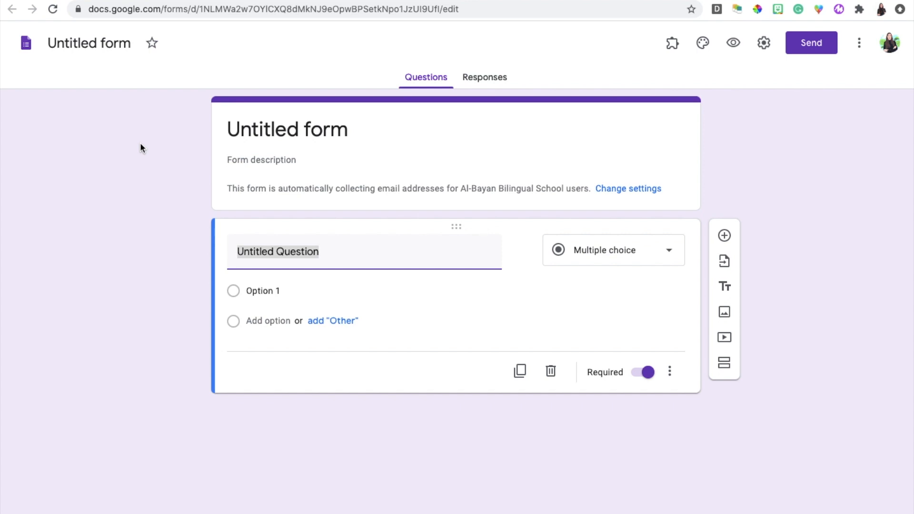
{"action": "left_click", "coordinate": [130, 46]}
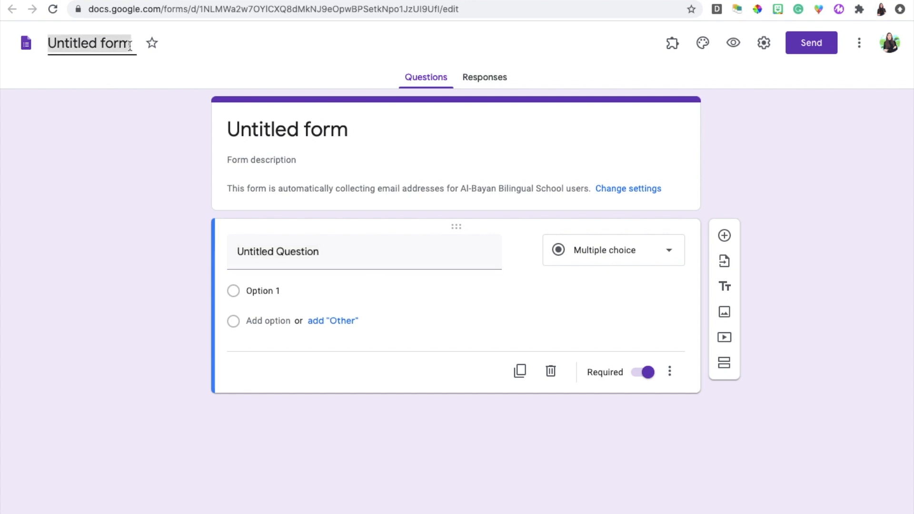
{"action": "type", "text": "Attendance/"}
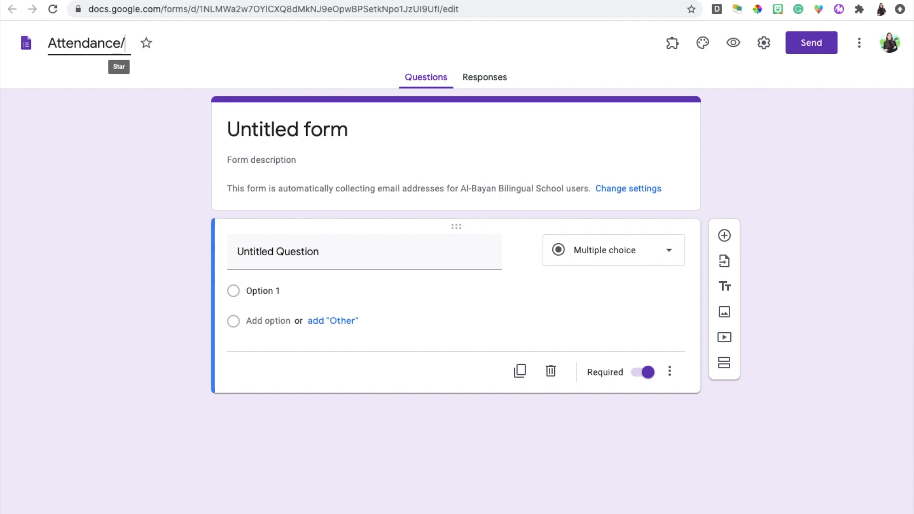
{"action": "type", "text": "Participation"}
{"action": "left_click", "coordinate": [81, 212]}
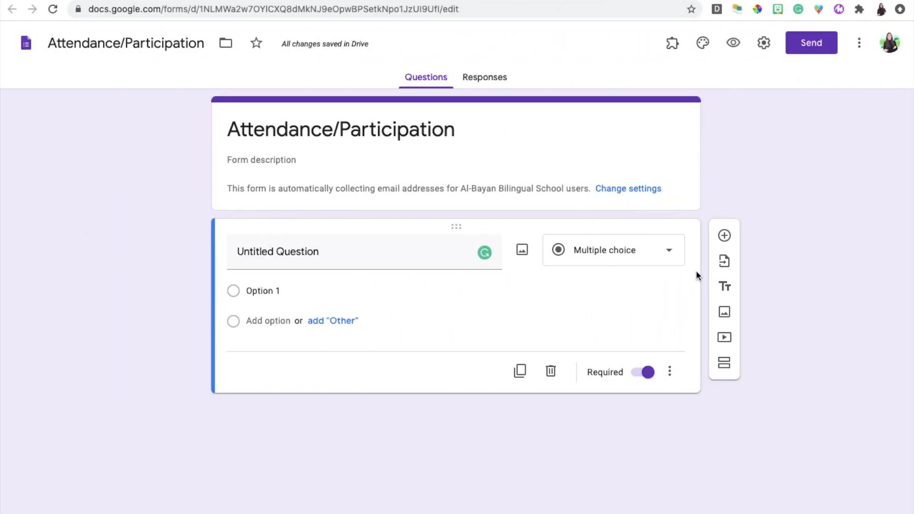
Step: Title the first question "Attendance" and make it a multiple choice grid
{"action": "left_click", "coordinate": [267, 246]}
{"action": "type", "text": "Atte"}
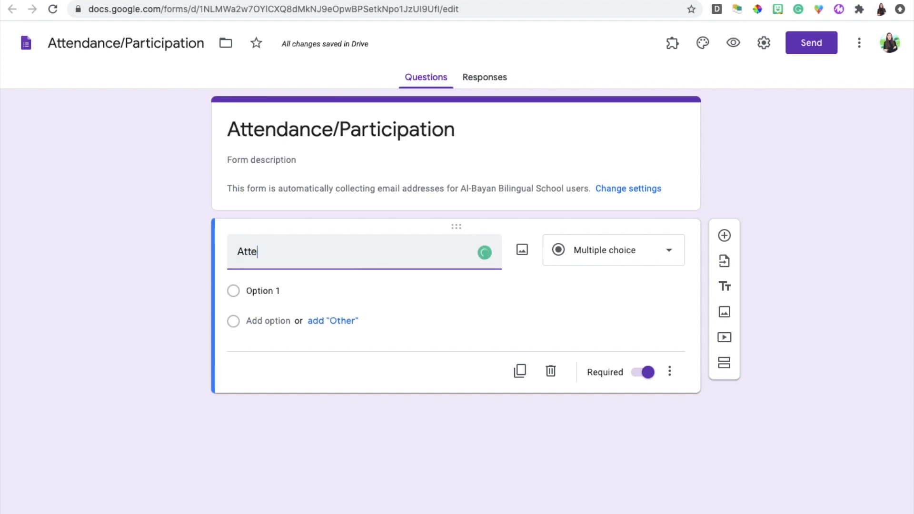
{"action": "type", "text": "ndance"}
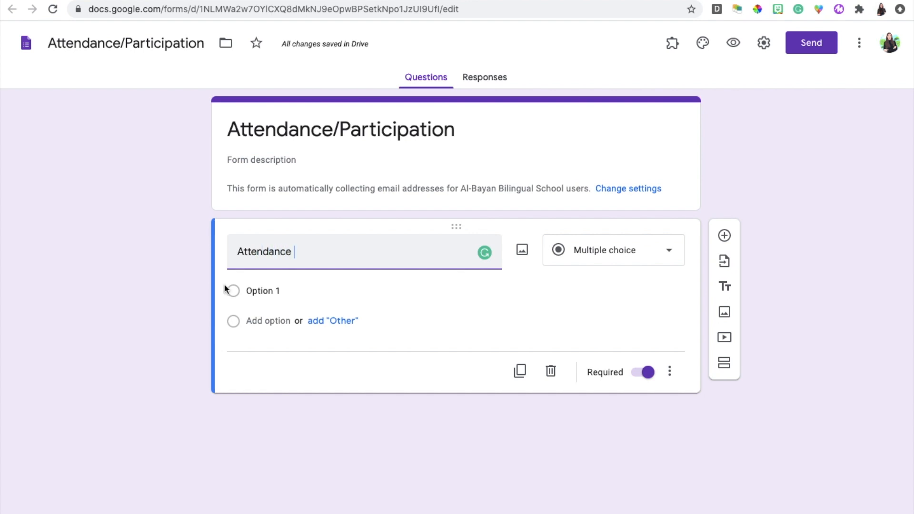
{"action": "left_click", "coordinate": [129, 290]}
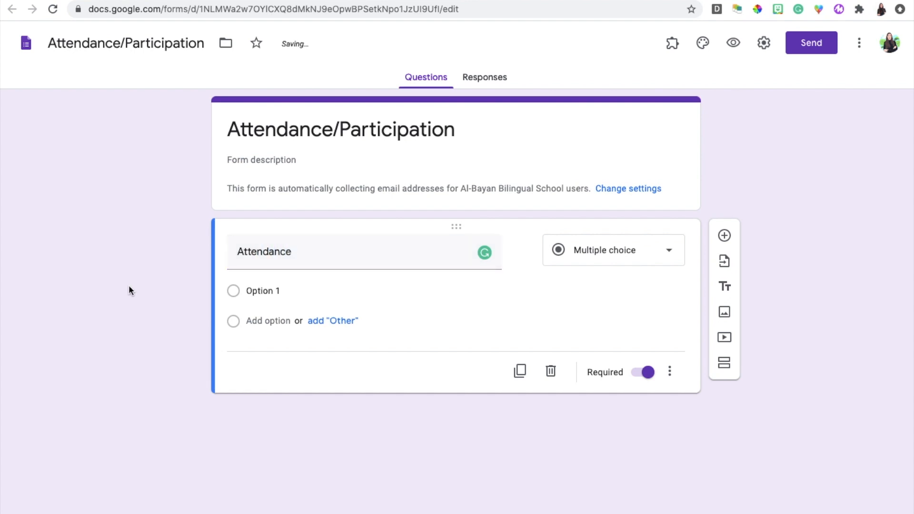
{"action": "left_click", "coordinate": [639, 262]}
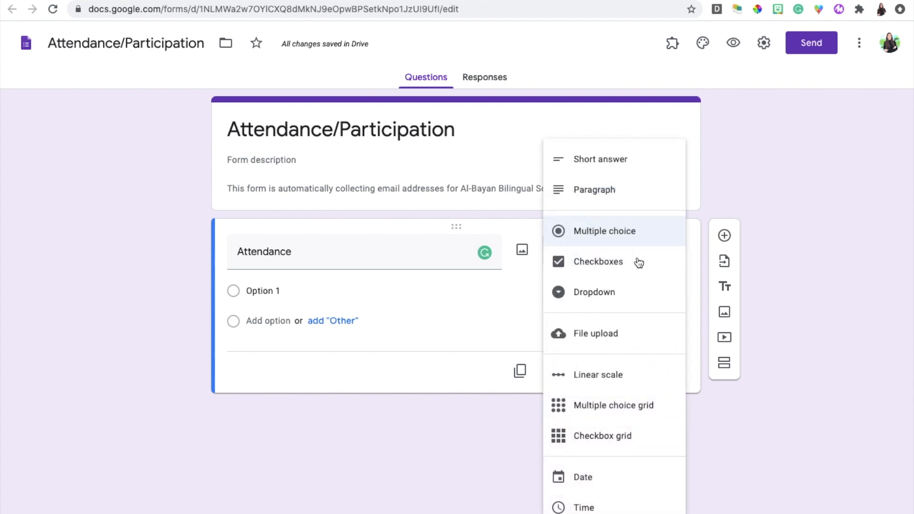
{"action": "left_click", "coordinate": [646, 417]}
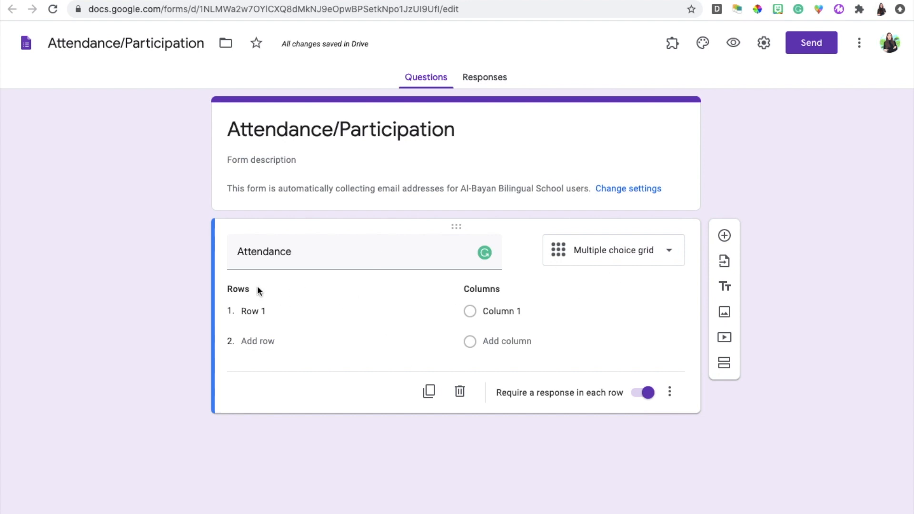
Step: Fill the Attendance grid's rows with ten entries, Student A through Student J
{"action": "left_click", "coordinate": [266, 313]}
{"action": "type", "text": "Student"}
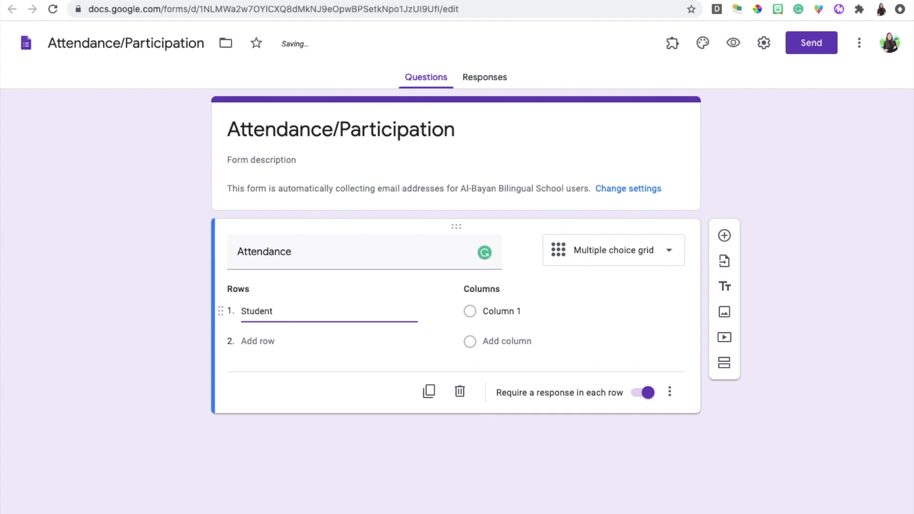
{"action": "type", "text": "Student A Student B Student C Student D Student E Student F Student G Student H Student I Student J"}
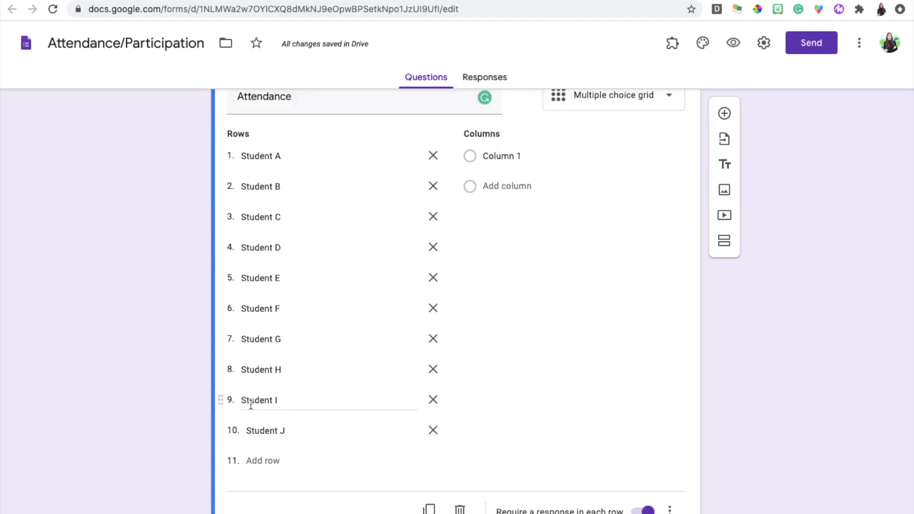
Step: Define the Attendance grid's columns as Present, Absent and Late
{"action": "left_click", "coordinate": [502, 159]}
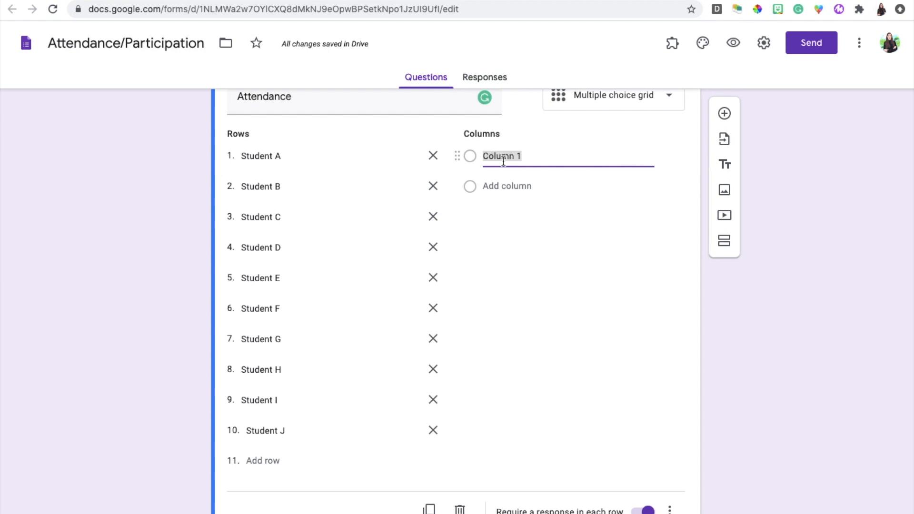
{"action": "scroll", "coordinate": [503, 161], "scroll_direction": "up", "scroll_amount": 1}
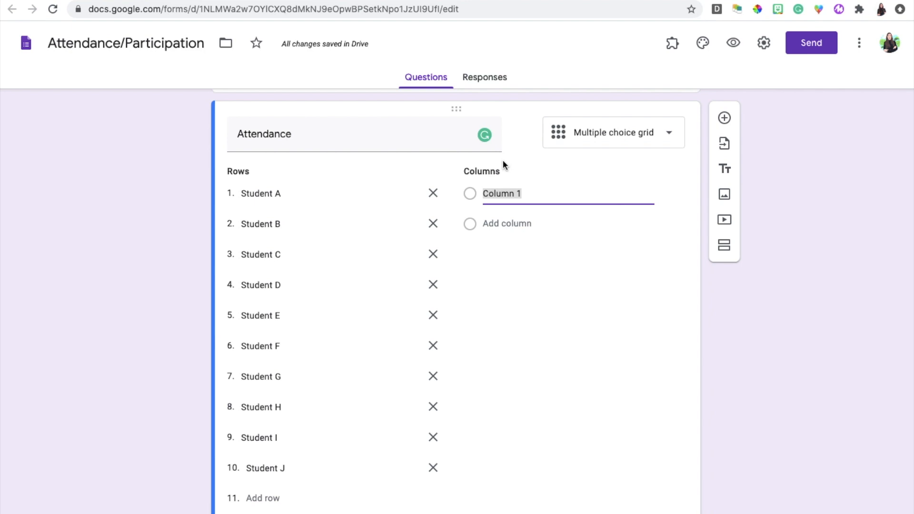
{"action": "type", "text": "Pr"}
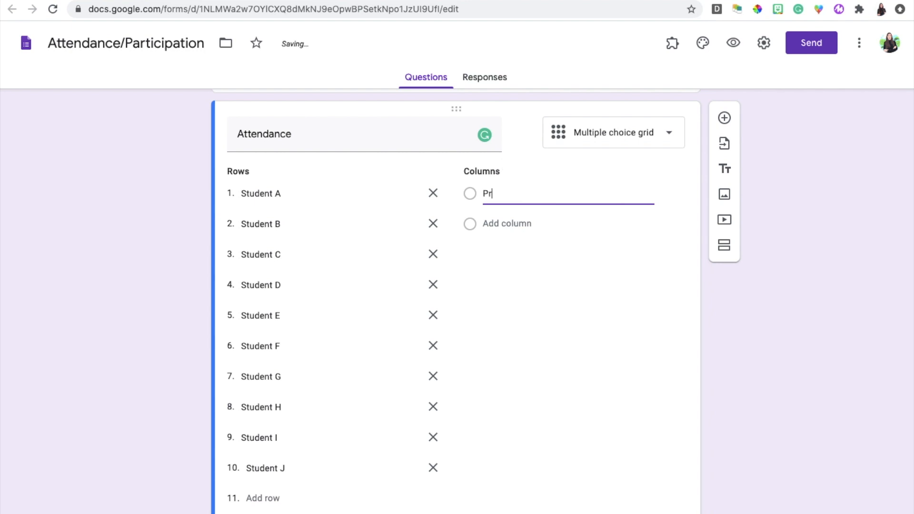
{"action": "type", "text": "esent"}
{"action": "key", "text": "Return"}
{"action": "type", "text": "Absent"}
{"action": "key", "text": "Return"}
{"action": "type", "text": "Late"}
{"action": "scroll", "coordinate": [270, 341], "scroll_direction": "up", "scroll_amount": 3}
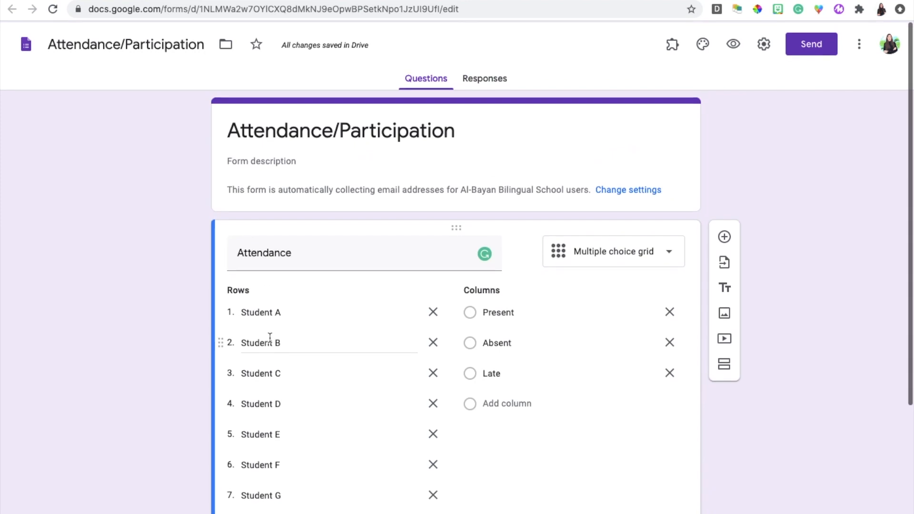
{"action": "scroll", "coordinate": [269, 335], "scroll_direction": "down", "scroll_amount": 2}
{"action": "scroll", "coordinate": [270, 336], "scroll_direction": "down", "scroll_amount": 2}
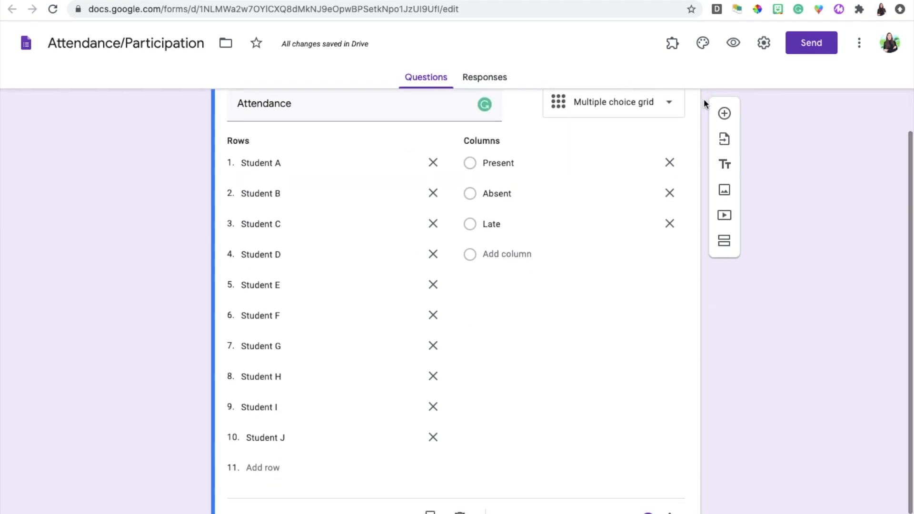
Step: Preview the form and try out the grid by marking each student Present or Absent, leaving without submitting
{"action": "left_click", "coordinate": [742, 42]}
{"action": "scroll", "coordinate": [139, 174], "scroll_direction": "down", "scroll_amount": 3}
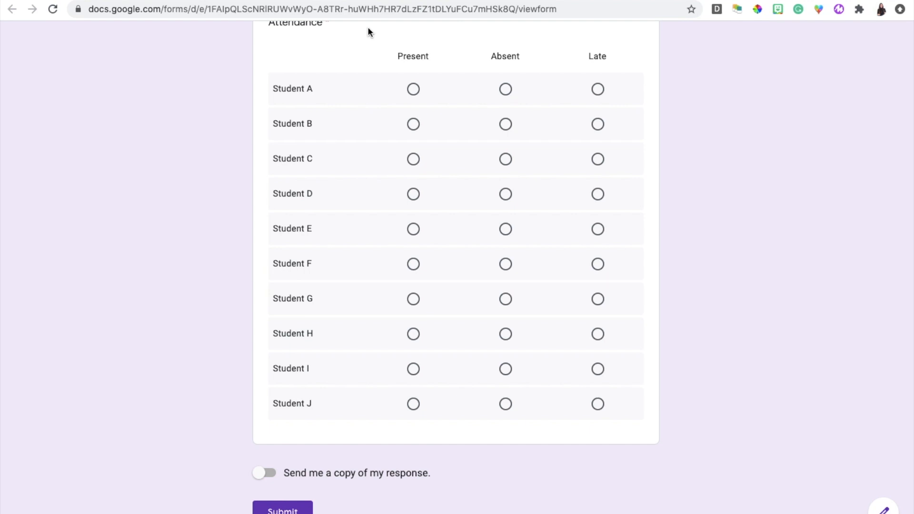
{"action": "left_click", "coordinate": [413, 89]}
{"action": "left_click", "coordinate": [506, 124]}
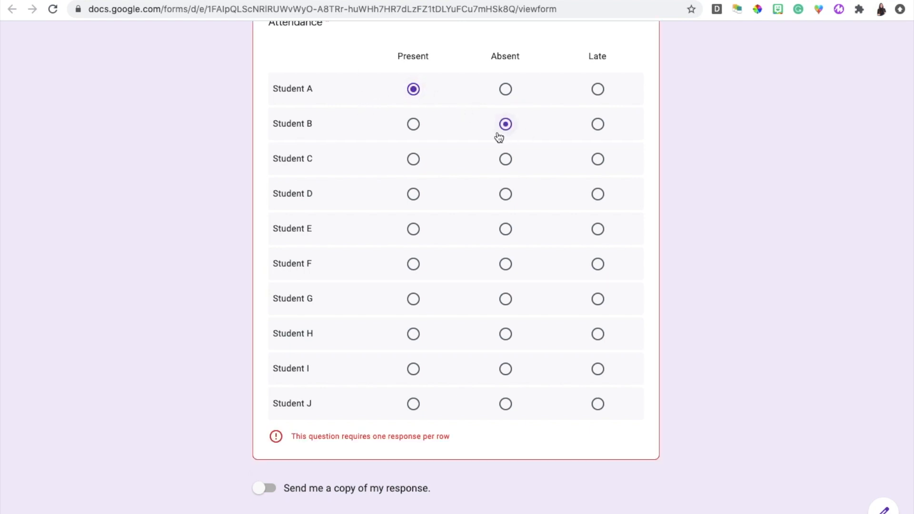
{"action": "left_click", "coordinate": [413, 158]}
{"action": "left_click", "coordinate": [413, 193]}
{"action": "left_click", "coordinate": [413, 230]}
{"action": "left_click", "coordinate": [506, 264]}
{"action": "left_click", "coordinate": [413, 299]}
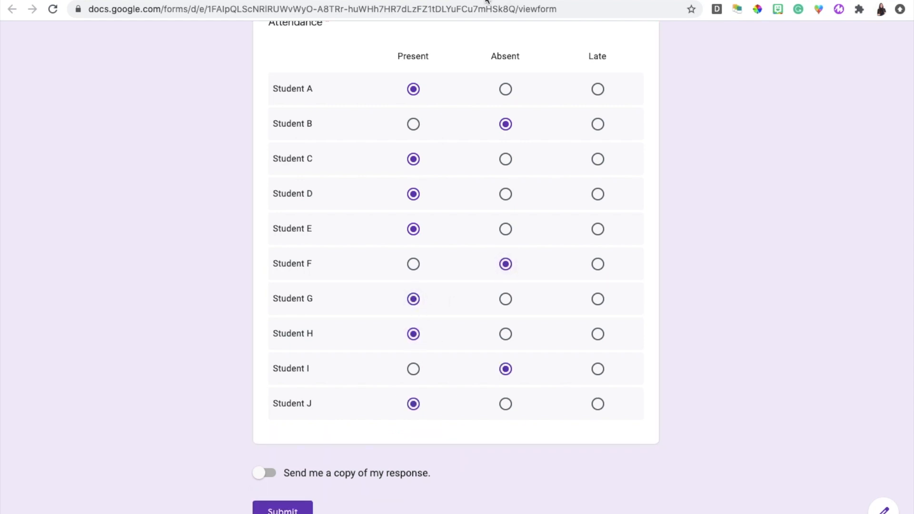
{"action": "left_click", "coordinate": [486, 1]}
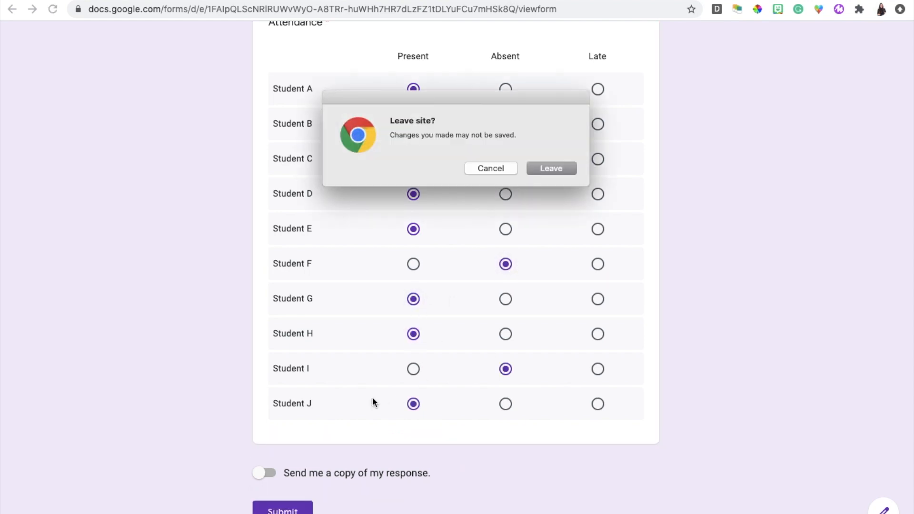
{"action": "left_click", "coordinate": [538, 168]}
Step: Duplicate the Attendance grid question and retitle the copy "Participation"
{"action": "scroll", "coordinate": [528, 286], "scroll_direction": "down", "scroll_amount": 2}
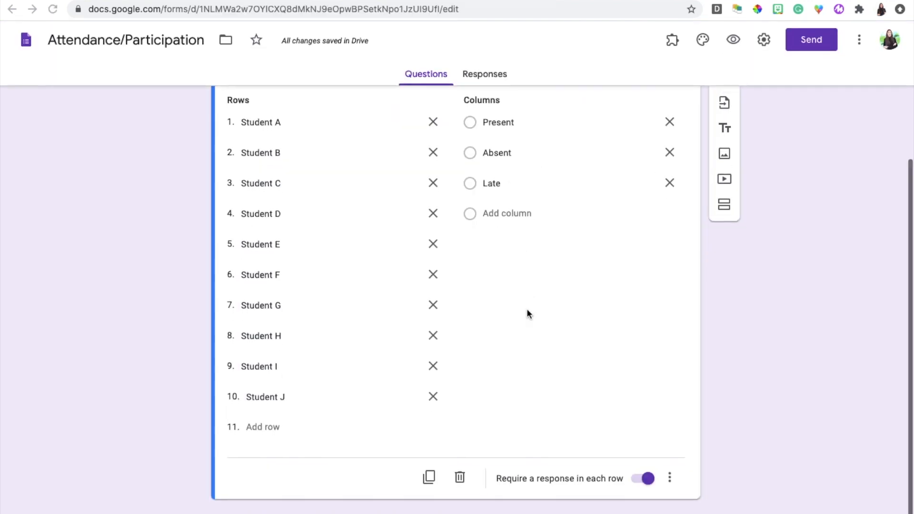
{"action": "scroll", "coordinate": [523, 357], "scroll_direction": "up", "scroll_amount": 2}
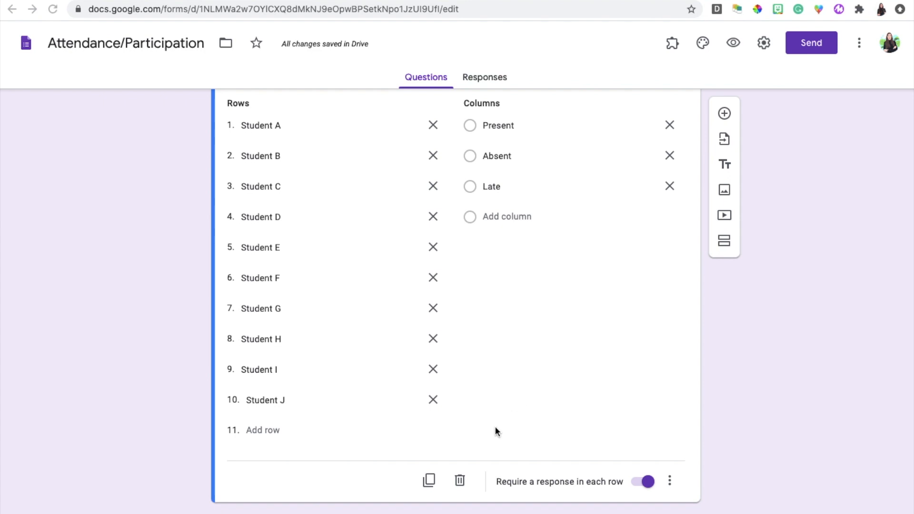
{"action": "left_click", "coordinate": [428, 480]}
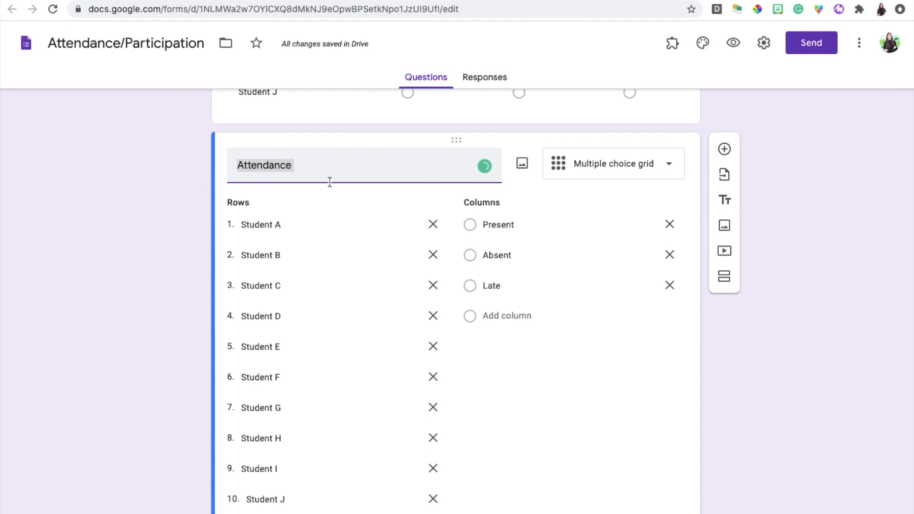
{"action": "key", "text": "BackSpace"}
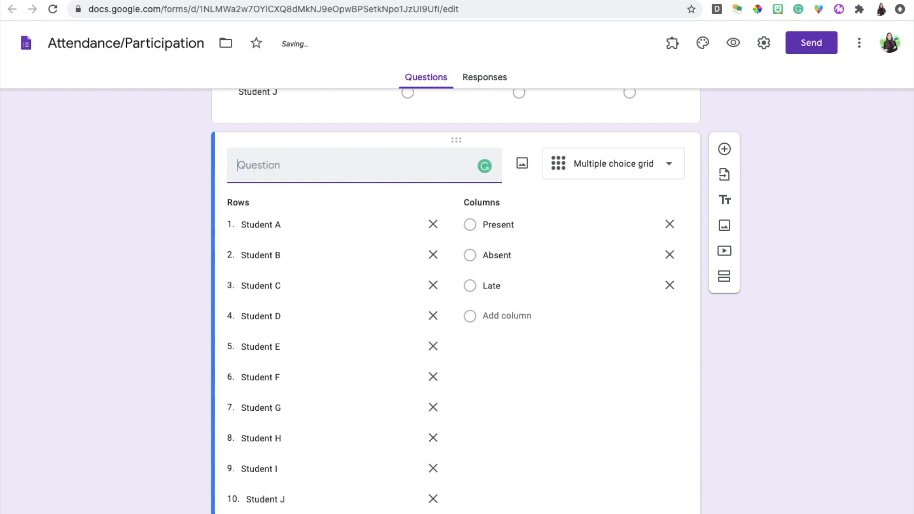
{"action": "type", "text": "Participation"}
Step: Replace columns with "Participated at least once (chat box)", "Participated at least once (audio)", "Did not contribute to small group activities/discussions" and "Did not participate in ANY activities"
{"action": "left_click", "coordinate": [670, 224]}
{"action": "left_click", "coordinate": [671, 225]}
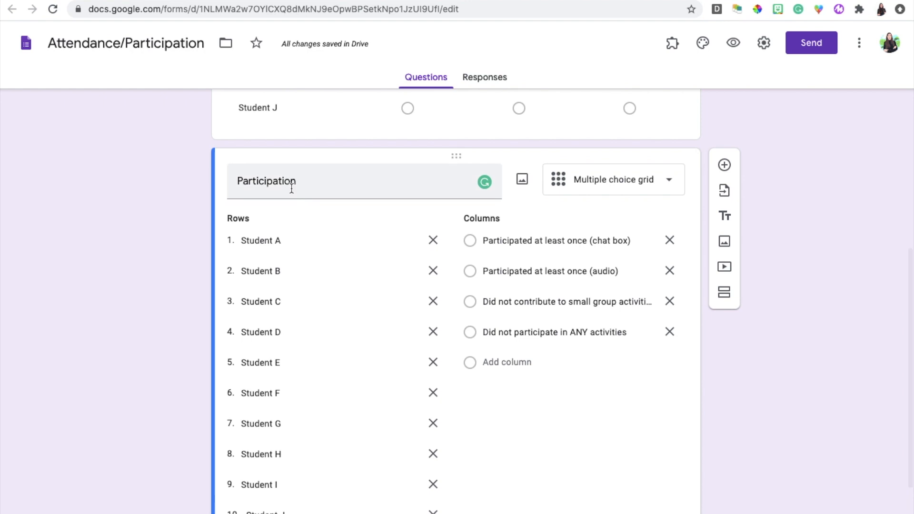
{"action": "left_click", "coordinate": [495, 240]}
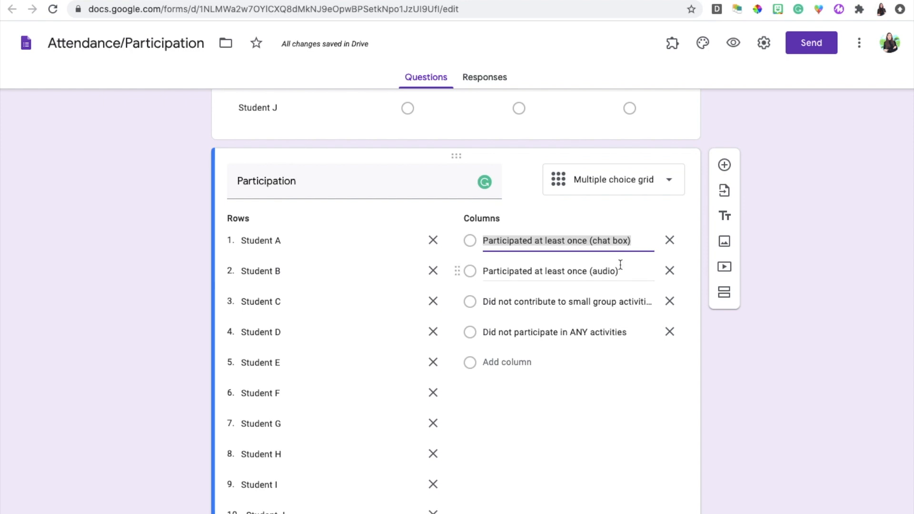
{"action": "left_click", "coordinate": [574, 303]}
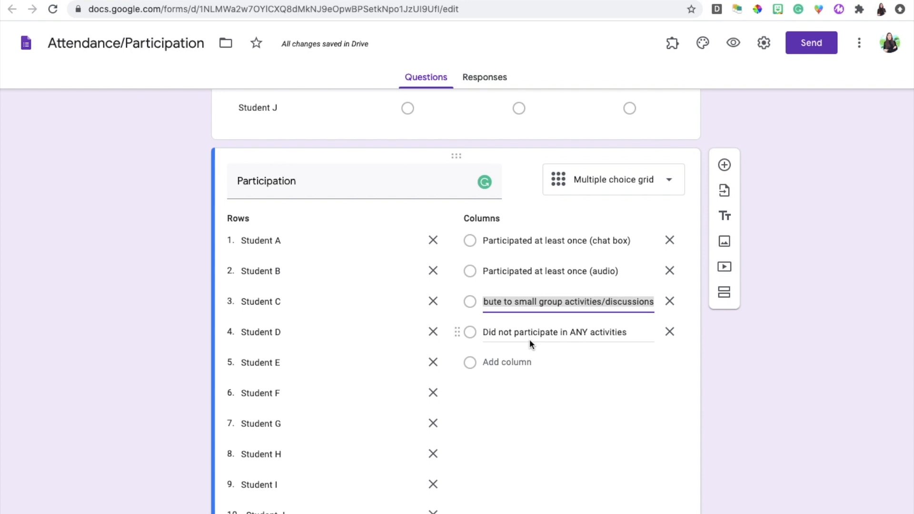
{"action": "left_click", "coordinate": [522, 307]}
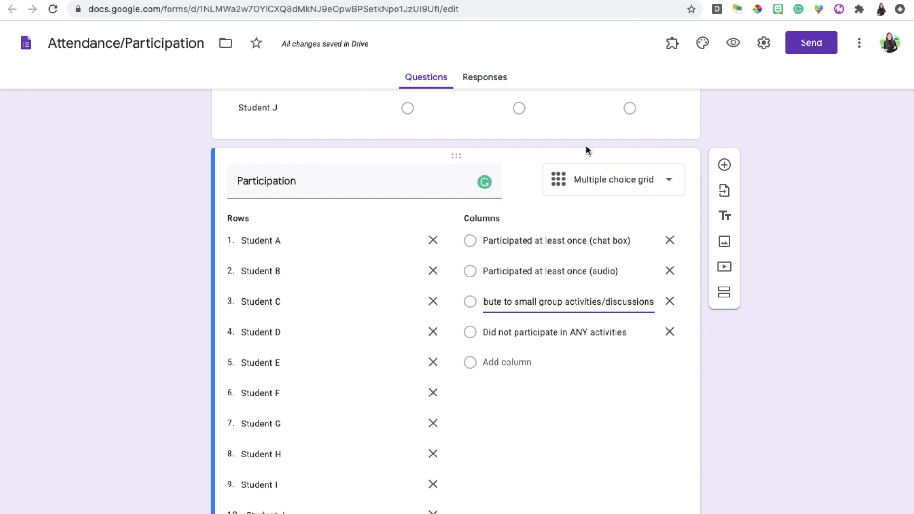
Step: Change the Participation question's type to Checkbox grid so several columns can be marked per student
{"action": "left_click", "coordinate": [553, 191]}
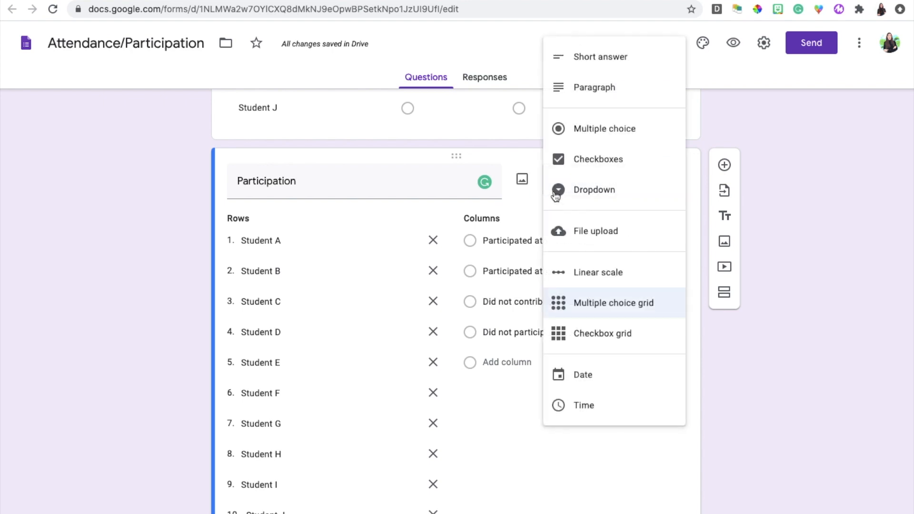
{"action": "left_click", "coordinate": [592, 335]}
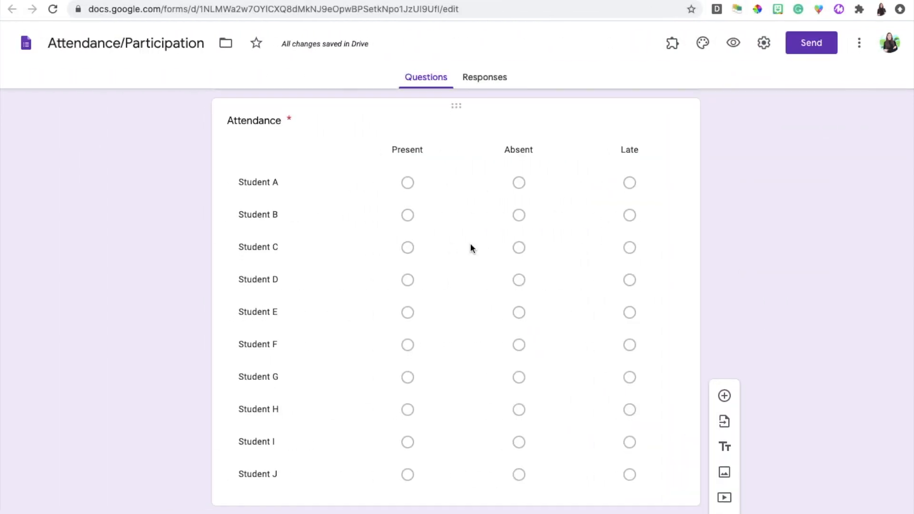
Step: Look over the Attendance, Participation and Behavior questions, comparing their grid types, student rows and columns
{"action": "scroll", "coordinate": [469, 243], "scroll_direction": "down", "scroll_amount": 3}
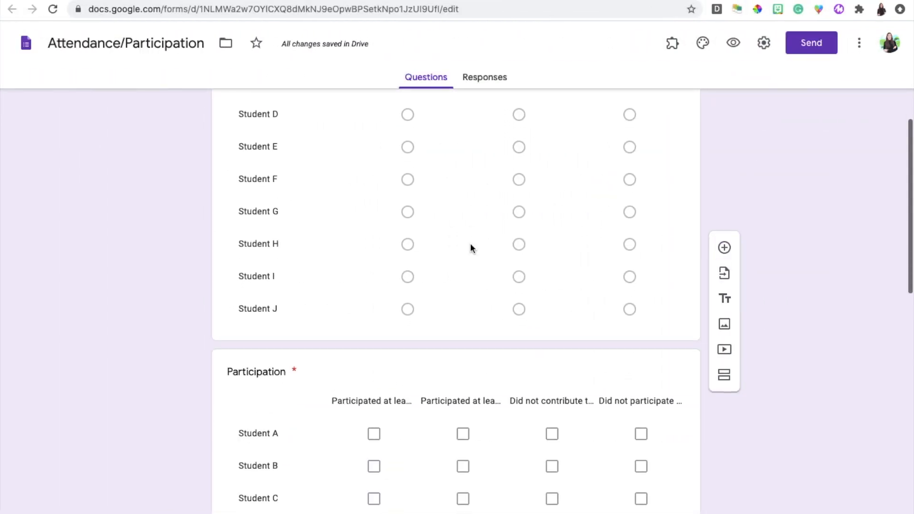
{"action": "scroll", "coordinate": [470, 244], "scroll_direction": "down", "scroll_amount": 3}
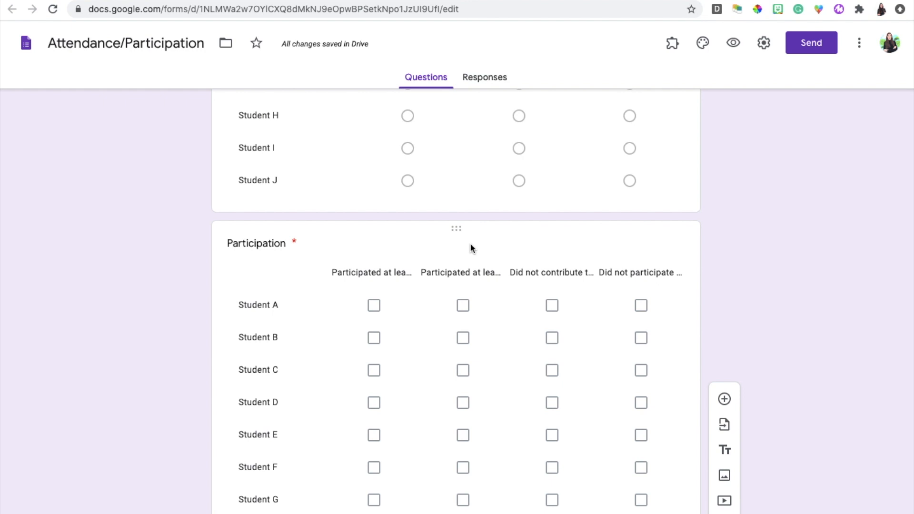
{"action": "scroll", "coordinate": [470, 246], "scroll_direction": "down", "scroll_amount": 5}
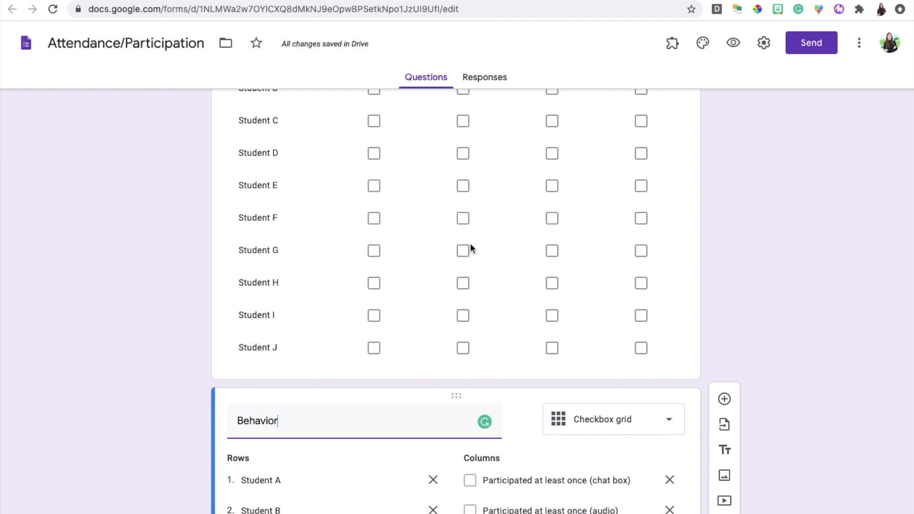
{"action": "scroll", "coordinate": [470, 248], "scroll_direction": "down", "scroll_amount": 1}
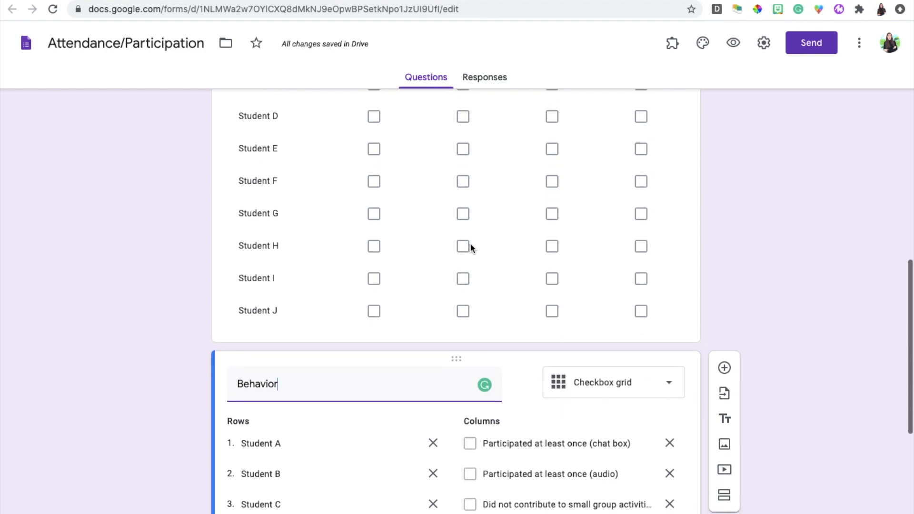
{"action": "scroll", "coordinate": [470, 243], "scroll_direction": "down", "scroll_amount": 2}
{"action": "scroll", "coordinate": [469, 243], "scroll_direction": "down", "scroll_amount": 2}
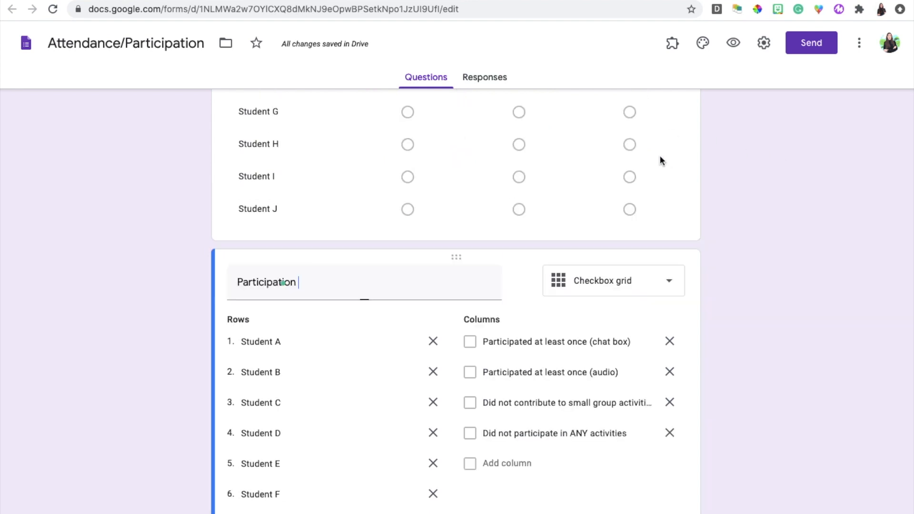
{"action": "left_click", "coordinate": [456, 153]}
{"action": "scroll", "coordinate": [484, 259], "scroll_direction": "down", "scroll_amount": 10}
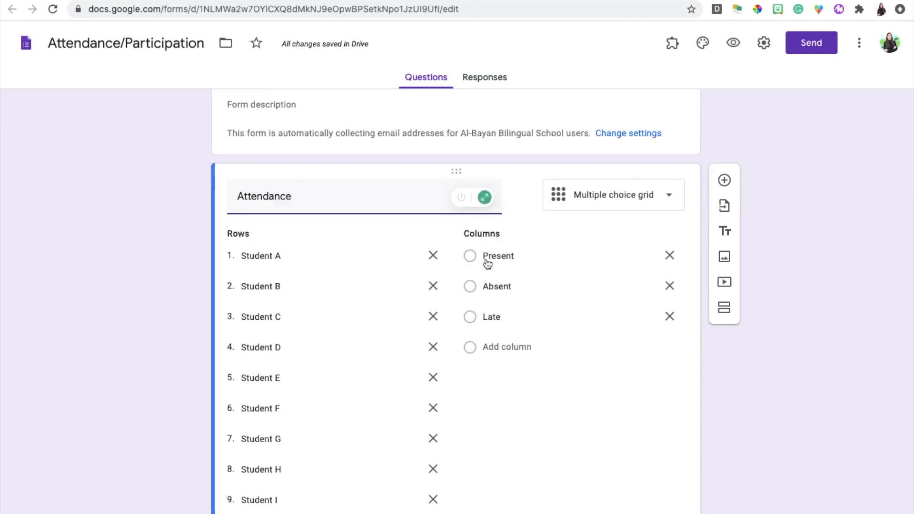
{"action": "left_click", "coordinate": [465, 395]}
{"action": "scroll", "coordinate": [464, 397], "scroll_direction": "down", "scroll_amount": 5}
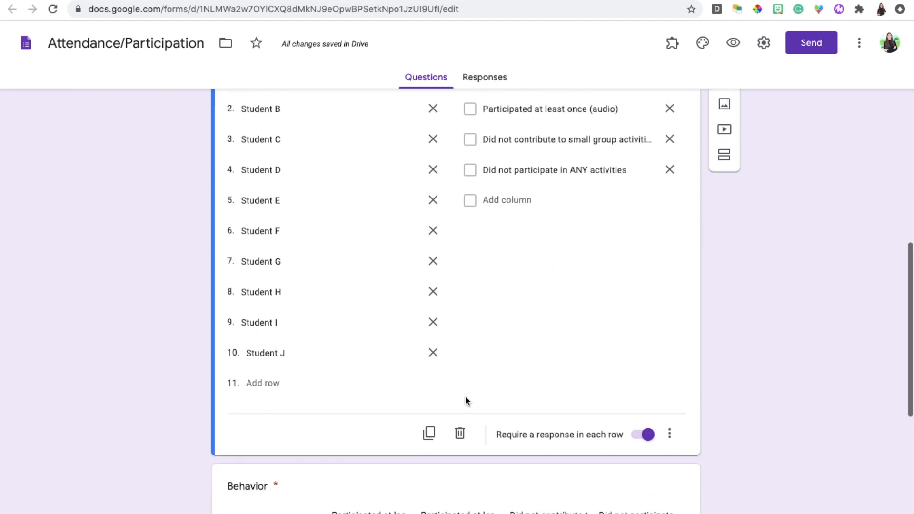
{"action": "scroll", "coordinate": [436, 399], "scroll_direction": "down", "scroll_amount": 5}
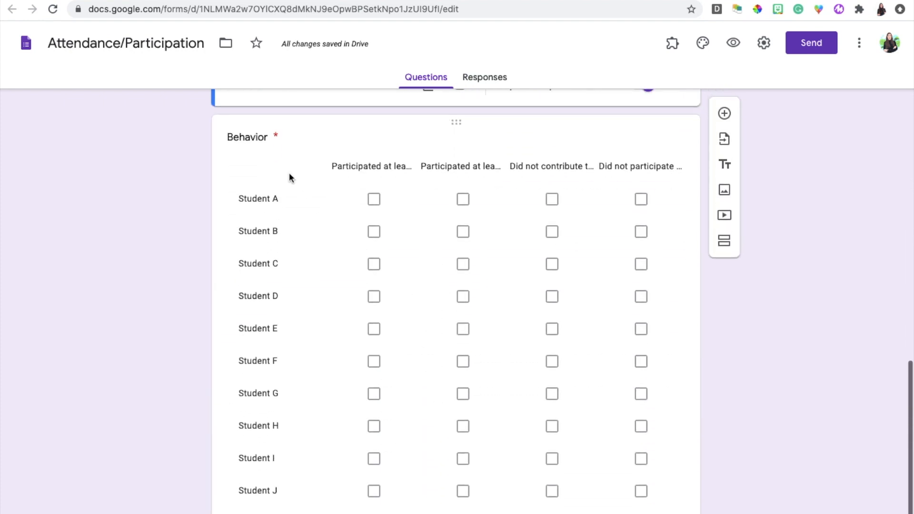
Step: Replace the Behavior grid's columns with eight misconduct items, from "Did not use virtual (raise hand) signal before participating" to "Inappropriate conduct on camera"
{"action": "left_click", "coordinate": [350, 217]}
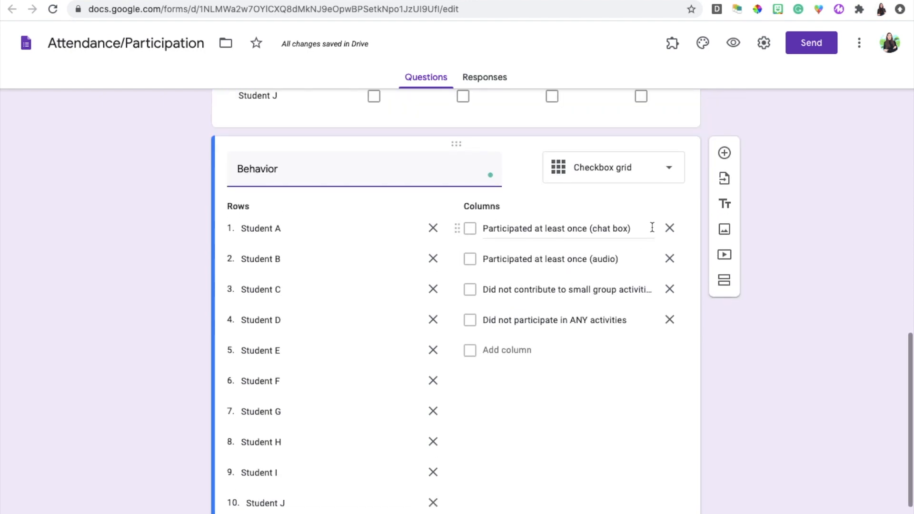
{"action": "left_click", "coordinate": [670, 232]}
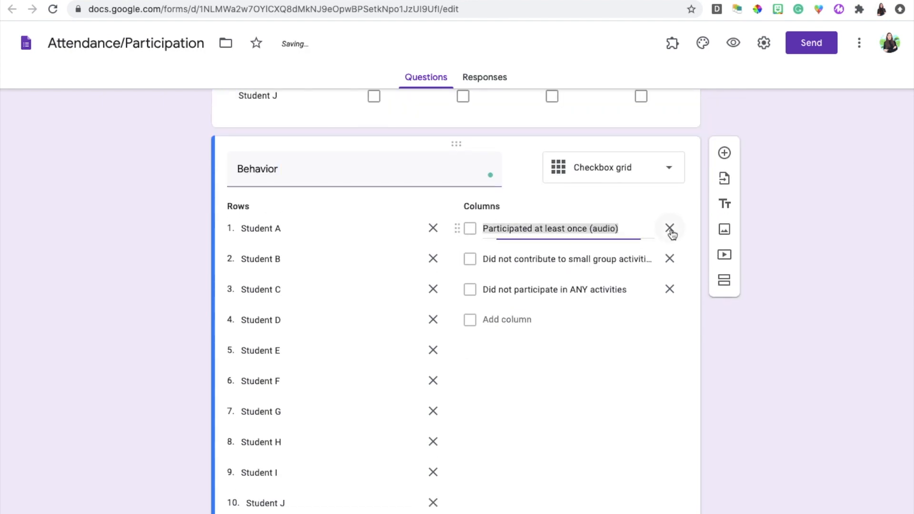
{"action": "double_click", "coordinate": [345, 169]}
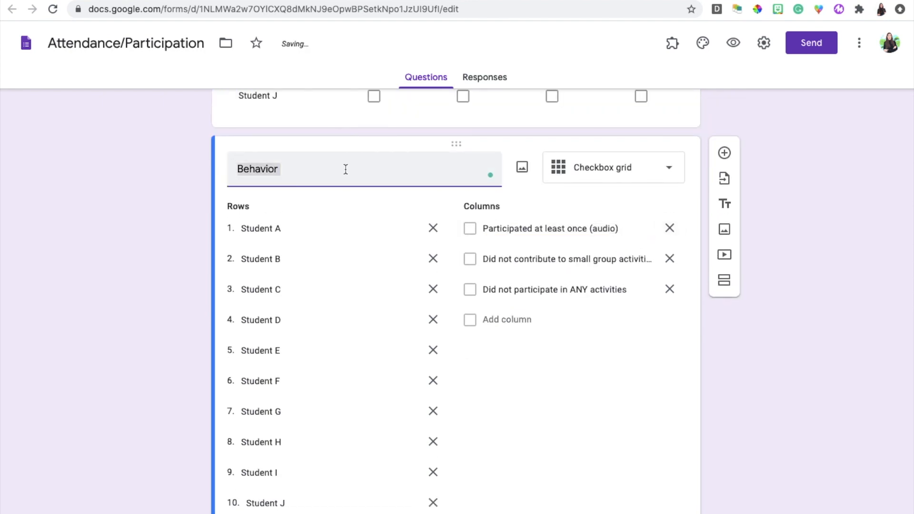
{"action": "left_click", "coordinate": [669, 228]}
{"action": "left_click", "coordinate": [670, 228]}
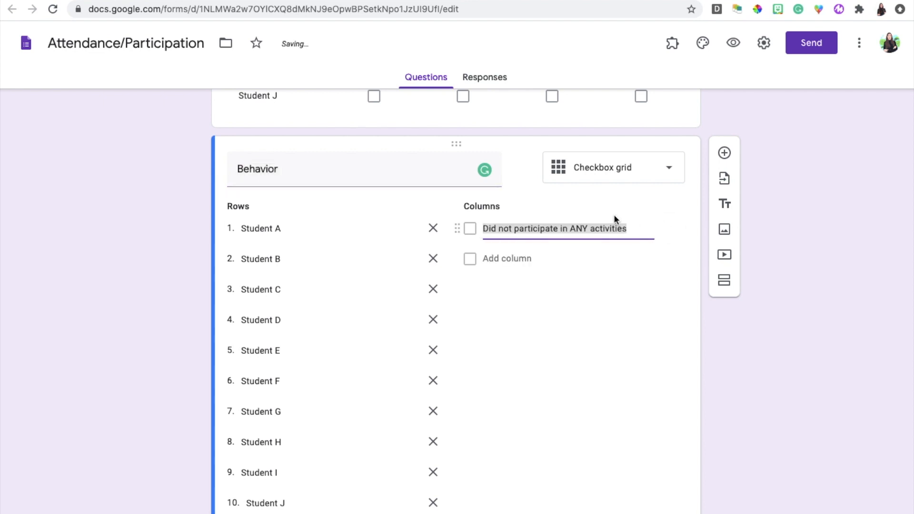
{"action": "key", "text": "BackSpace"}
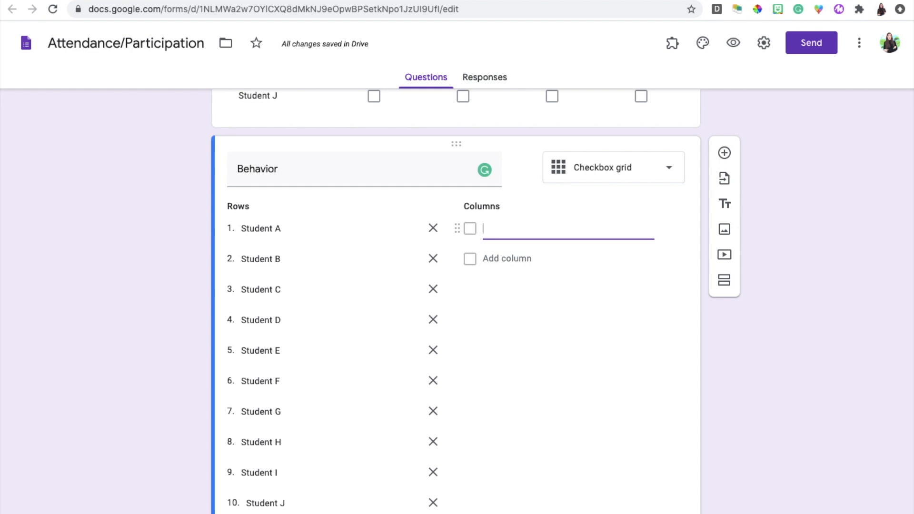
{"action": "key", "text": "super+v"}
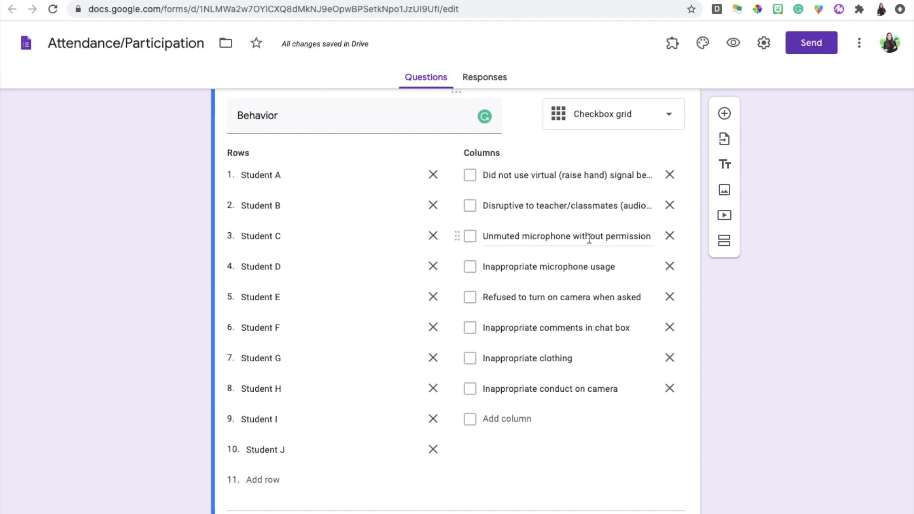
Step: Check the full wording of the first two column labels in the Behavior grid
{"action": "triple_click", "coordinate": [555, 175]}
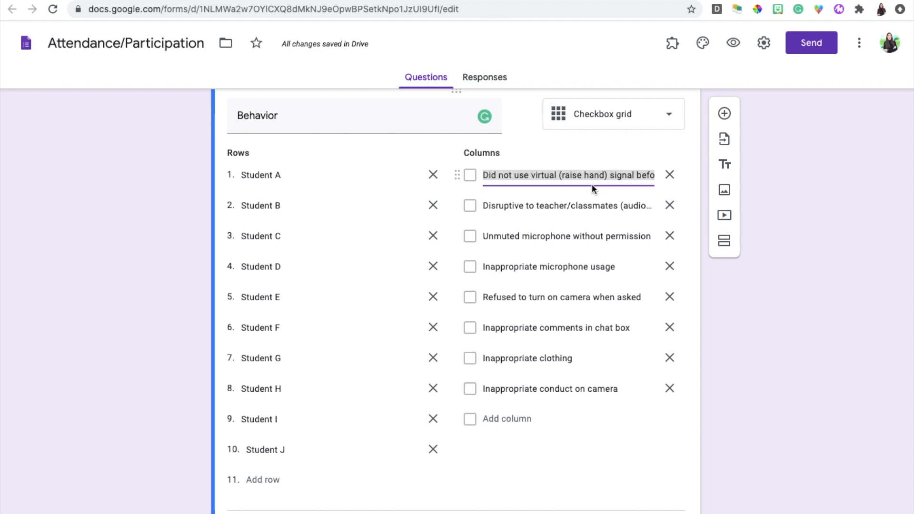
{"action": "triple_click", "coordinate": [537, 207]}
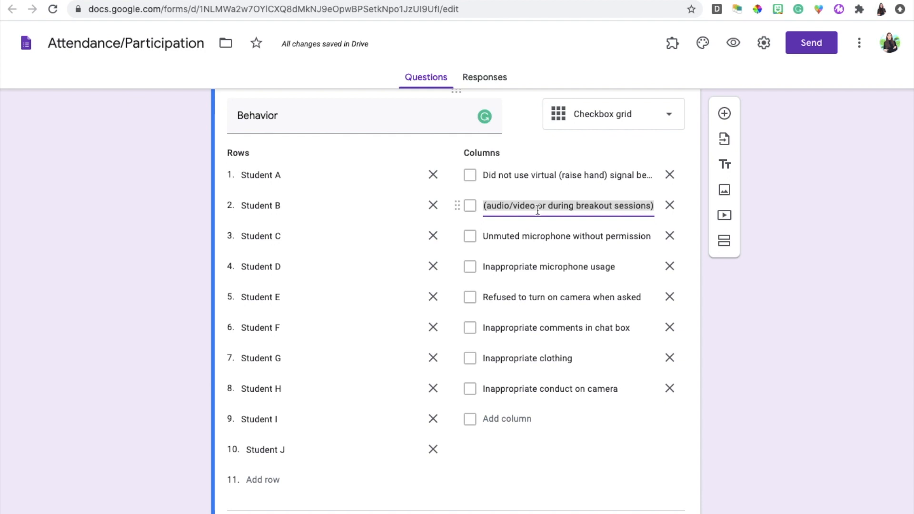
{"action": "key", "text": "Left"}
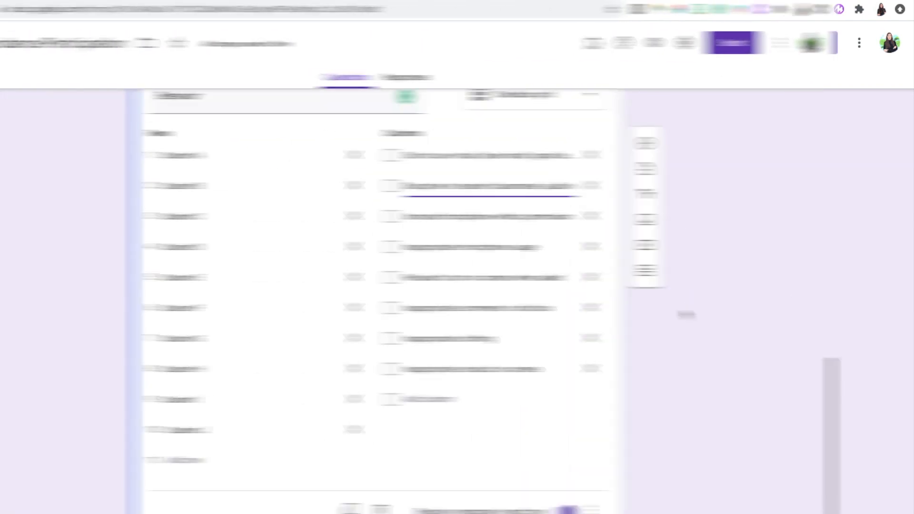
Step: Extend both the form title and the file name to "Attendance/Participation/Behavior"
{"action": "scroll", "coordinate": [762, 309], "scroll_direction": "up", "scroll_amount": 7}
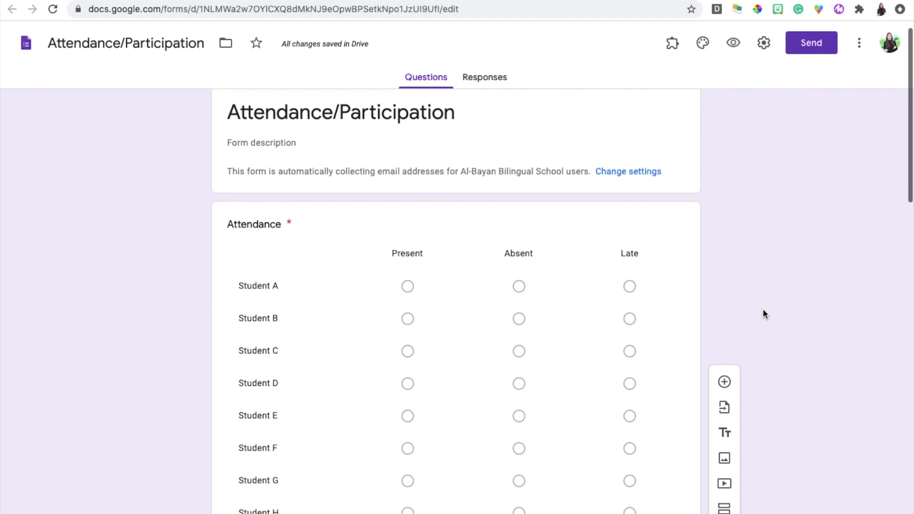
{"action": "left_click", "coordinate": [457, 118]}
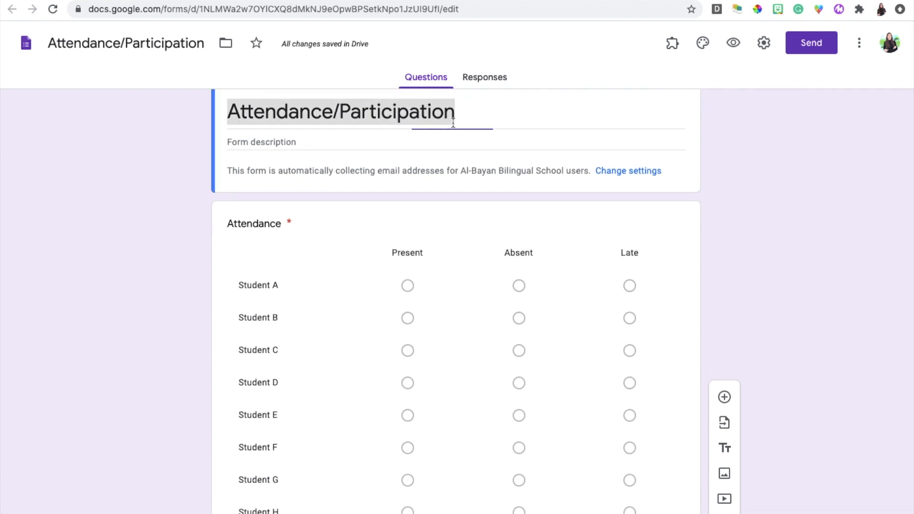
{"action": "type", "text": "/Behavior"}
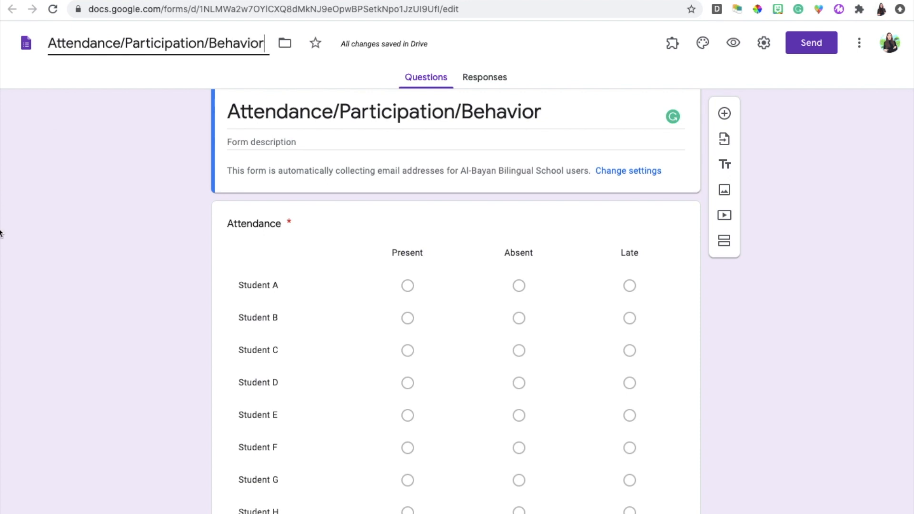
{"action": "left_click", "coordinate": [25, 201]}
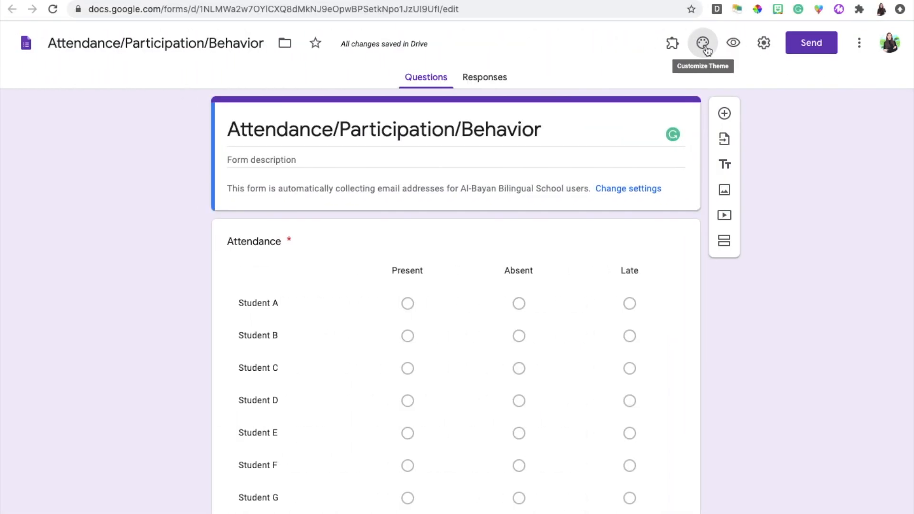
Step: Customize the form's theme with the "E-Learning Classroom Management" header image and a light pink background
{"action": "left_click", "coordinate": [704, 47]}
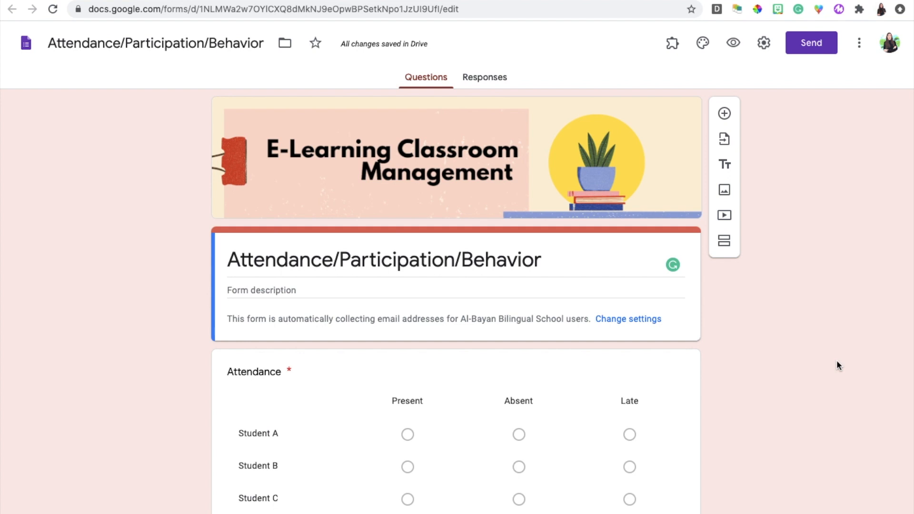
{"action": "scroll", "coordinate": [836, 362], "scroll_direction": "down", "scroll_amount": 20}
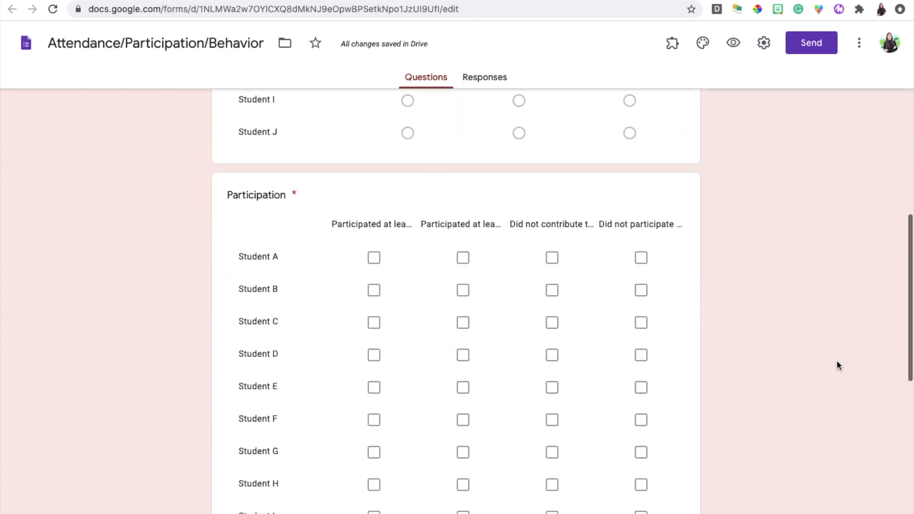
{"action": "scroll", "coordinate": [837, 365], "scroll_direction": "up", "scroll_amount": 20}
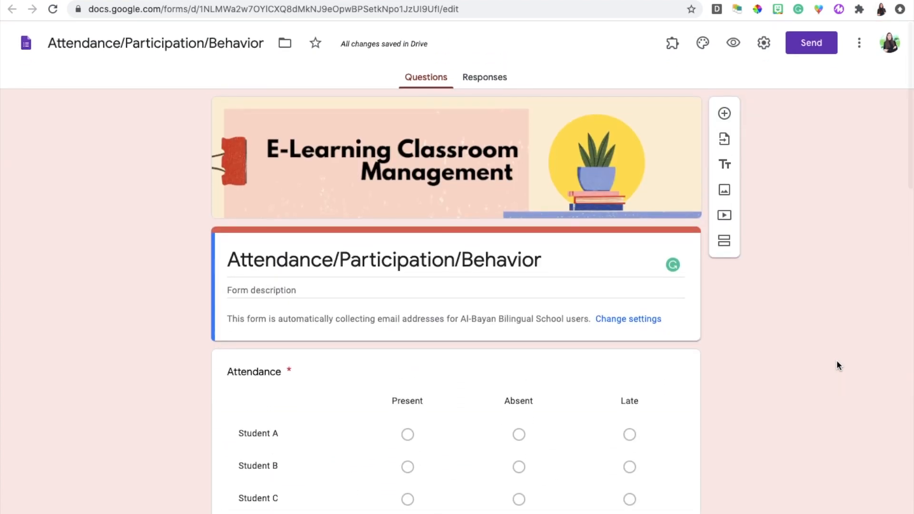
Step: Preview the themed form and examine how the Attendance and Participation grids look to the person filling it in
{"action": "left_click", "coordinate": [733, 43]}
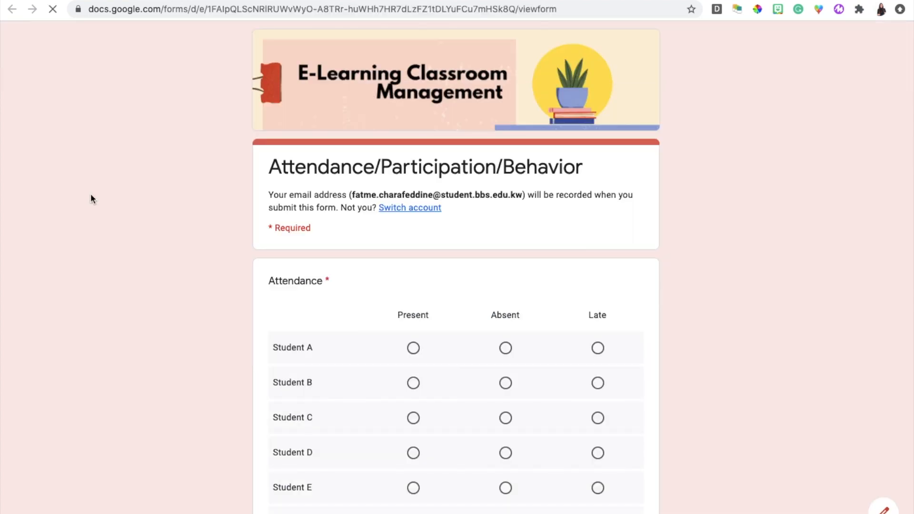
{"action": "scroll", "coordinate": [91, 192], "scroll_direction": "down", "scroll_amount": 2}
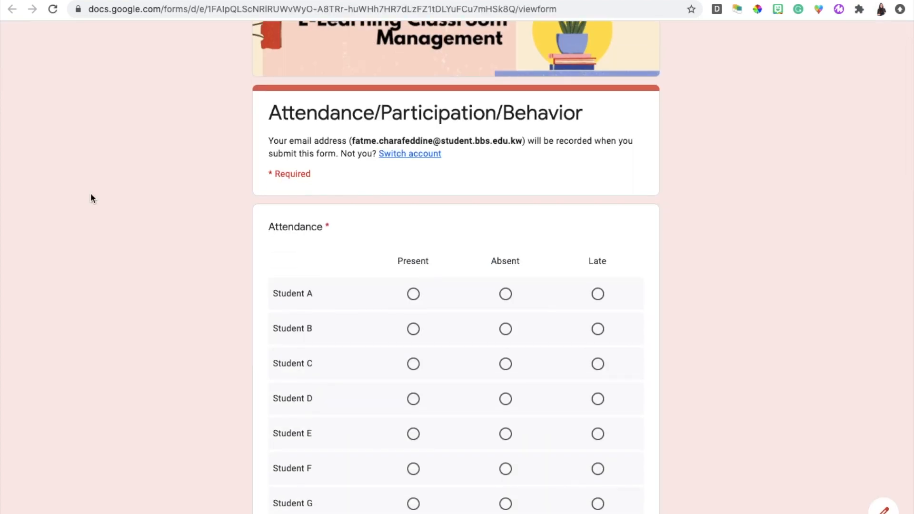
{"action": "scroll", "coordinate": [254, 193], "scroll_direction": "down", "scroll_amount": 3}
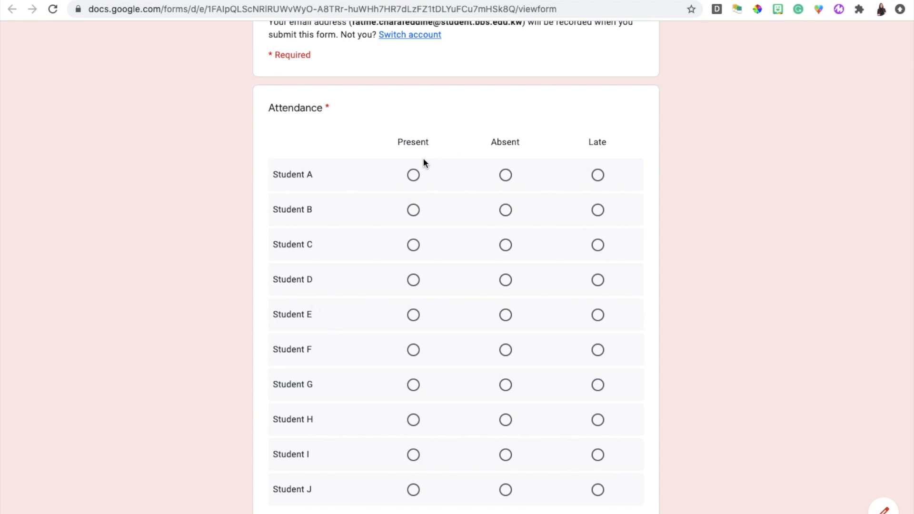
{"action": "scroll", "coordinate": [603, 142], "scroll_direction": "down", "scroll_amount": 10}
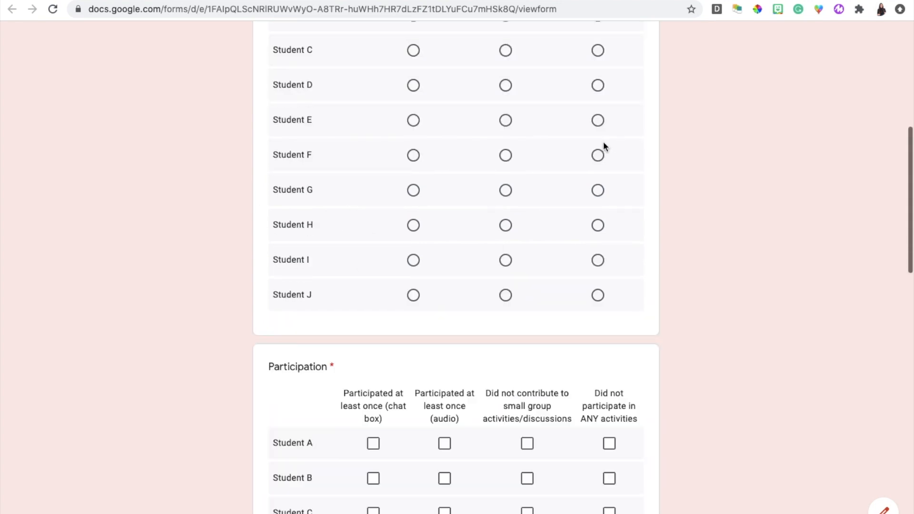
{"action": "scroll", "coordinate": [603, 141], "scroll_direction": "down", "scroll_amount": 12}
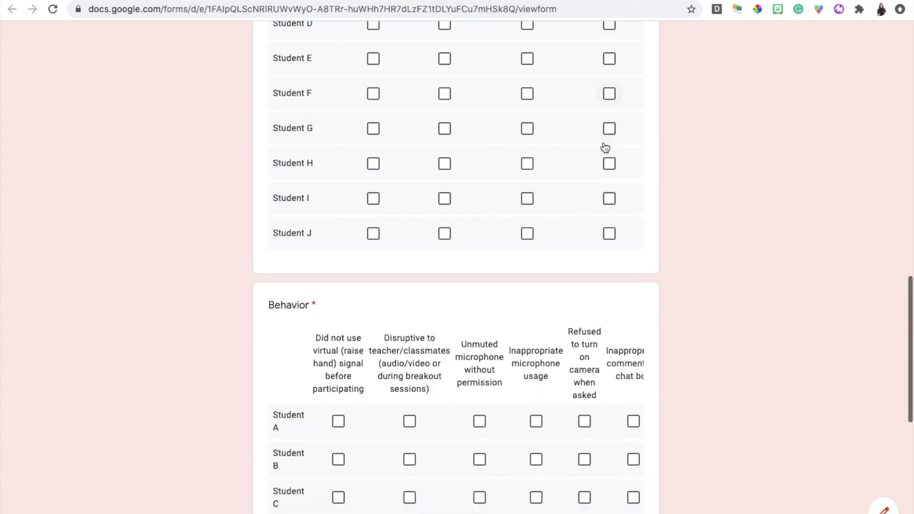
Step: Examine the previewed Behavior grid across its full width and down its student rows
{"action": "scroll", "coordinate": [603, 141], "scroll_direction": "down", "scroll_amount": 1}
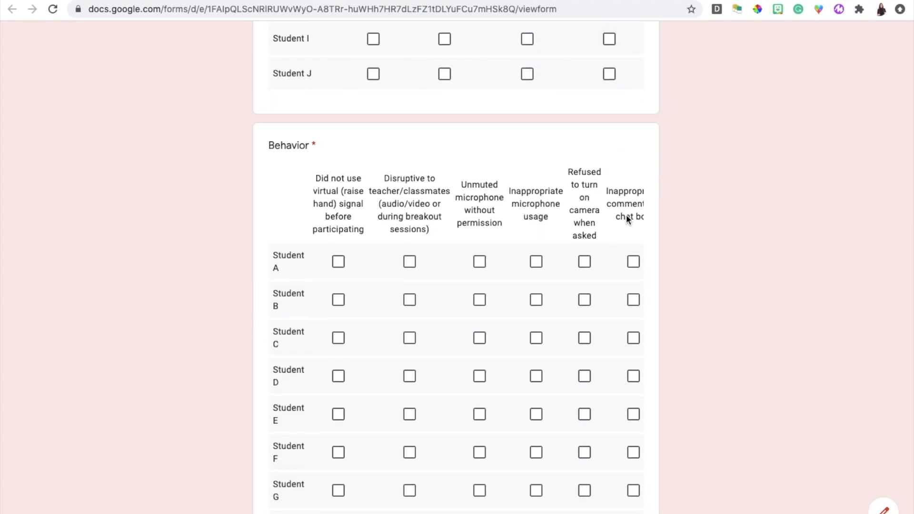
{"action": "scroll", "coordinate": [626, 215], "scroll_direction": "right", "scroll_amount": 3}
{"action": "scroll", "coordinate": [626, 215], "scroll_direction": "right", "scroll_amount": 1}
{"action": "scroll", "coordinate": [626, 215], "scroll_direction": "left", "scroll_amount": 5}
{"action": "scroll", "coordinate": [476, 267], "scroll_direction": "down", "scroll_amount": 3}
{"action": "scroll", "coordinate": [509, 228], "scroll_direction": "up", "scroll_amount": 2}
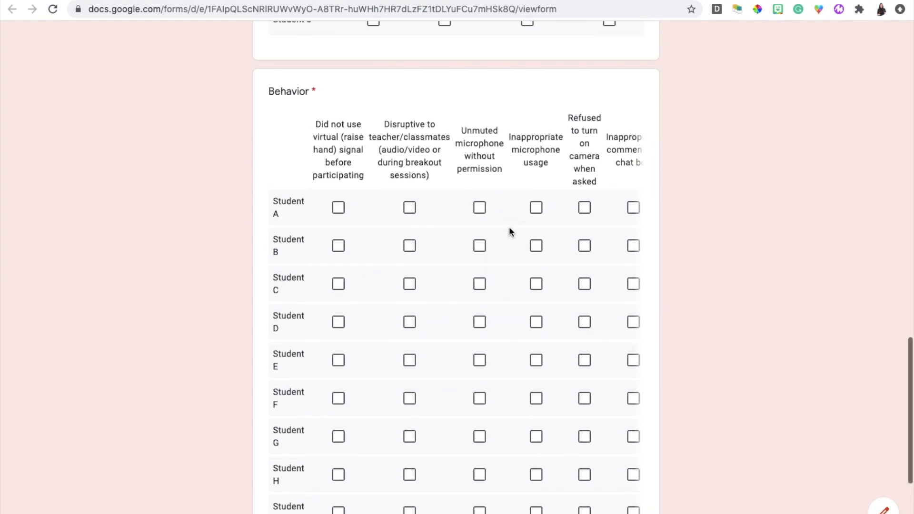
{"action": "scroll", "coordinate": [509, 227], "scroll_direction": "right", "scroll_amount": 3}
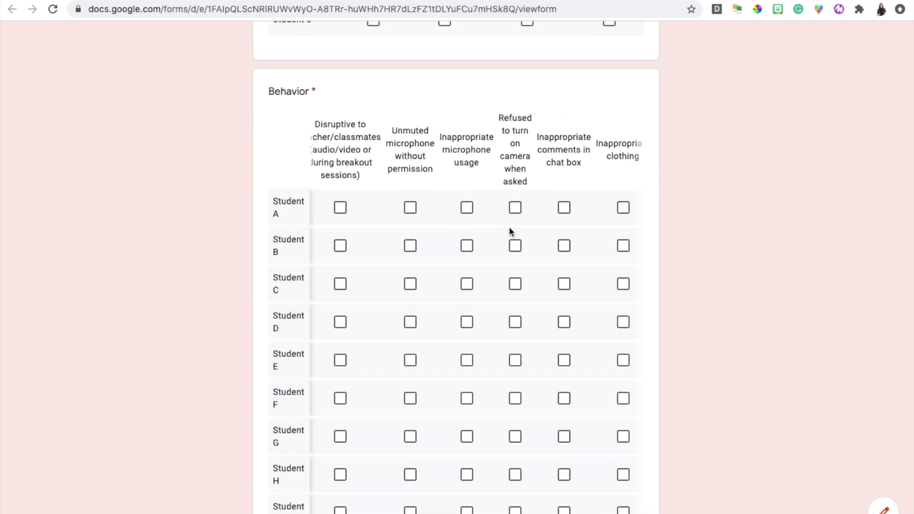
{"action": "scroll", "coordinate": [509, 227], "scroll_direction": "left", "scroll_amount": 2}
{"action": "scroll", "coordinate": [499, 227], "scroll_direction": "left", "scroll_amount": 2}
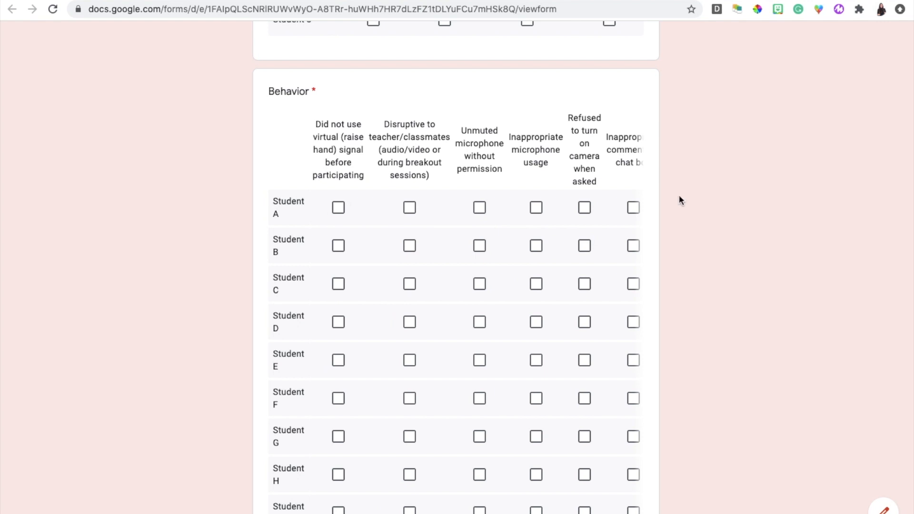
Step: Check the remaining columns of the previewed Behavior grid, then return to the beginning of the form
{"action": "scroll", "coordinate": [530, 282], "scroll_direction": "right", "scroll_amount": 2}
{"action": "scroll", "coordinate": [529, 283], "scroll_direction": "right", "scroll_amount": 2}
{"action": "scroll", "coordinate": [526, 282], "scroll_direction": "left", "scroll_amount": 3}
{"action": "scroll", "coordinate": [527, 281], "scroll_direction": "up", "scroll_amount": 15}
{"action": "scroll", "coordinate": [526, 281], "scroll_direction": "up", "scroll_amount": 3}
Step: Fill in the Attendance grid with Student A Present, Student B Absent, Student C Late and Students D to J Present
{"action": "scroll", "coordinate": [526, 281], "scroll_direction": "down", "scroll_amount": 3}
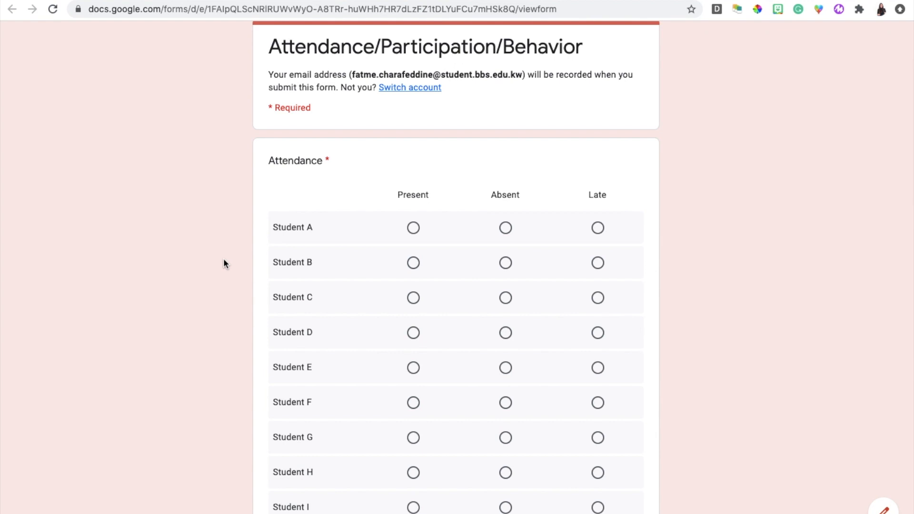
{"action": "scroll", "coordinate": [224, 264], "scroll_direction": "down", "scroll_amount": 2}
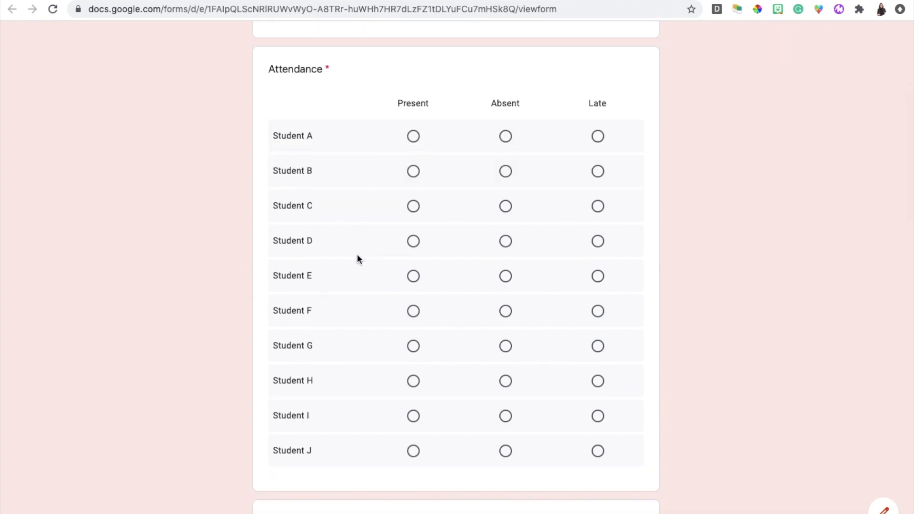
{"action": "left_click", "coordinate": [413, 143]}
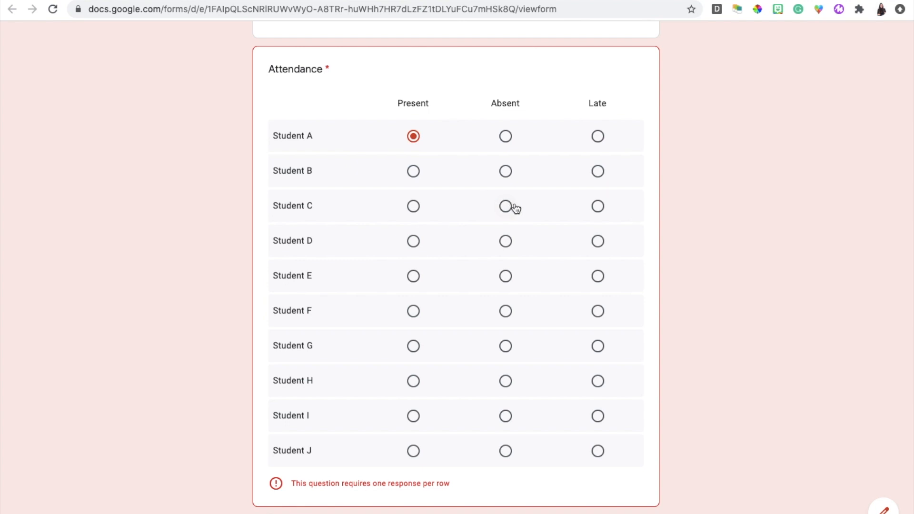
{"action": "left_click", "coordinate": [506, 172]}
{"action": "left_click", "coordinate": [599, 207]}
{"action": "left_click", "coordinate": [413, 242]}
{"action": "left_click", "coordinate": [412, 278]}
{"action": "left_click", "coordinate": [413, 312]}
{"action": "left_click", "coordinate": [413, 347]}
{"action": "left_click", "coordinate": [416, 383]}
{"action": "left_click", "coordinate": [413, 417]}
{"action": "left_click", "coordinate": [413, 451]}
Step: Mark Participation for Students A to E: chat box for A, D and E, audio for B and C, plus no small-group contribution for C
{"action": "scroll", "coordinate": [715, 323], "scroll_direction": "down", "scroll_amount": 9}
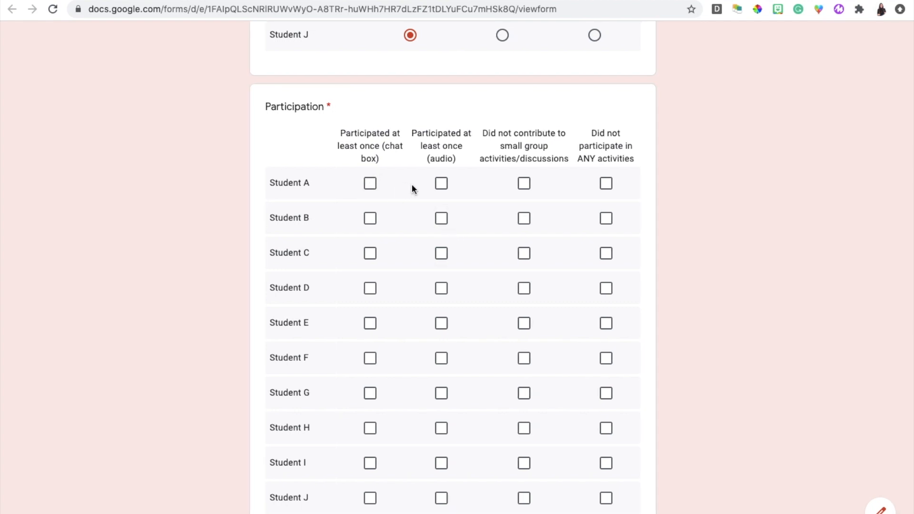
{"action": "left_click", "coordinate": [380, 189]}
{"action": "left_click", "coordinate": [444, 222]}
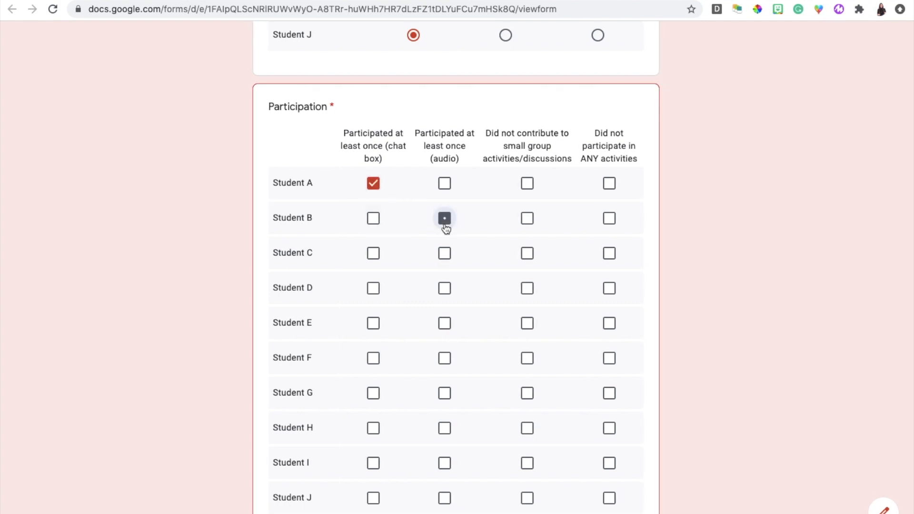
{"action": "left_click", "coordinate": [442, 259]}
{"action": "left_click", "coordinate": [528, 255]}
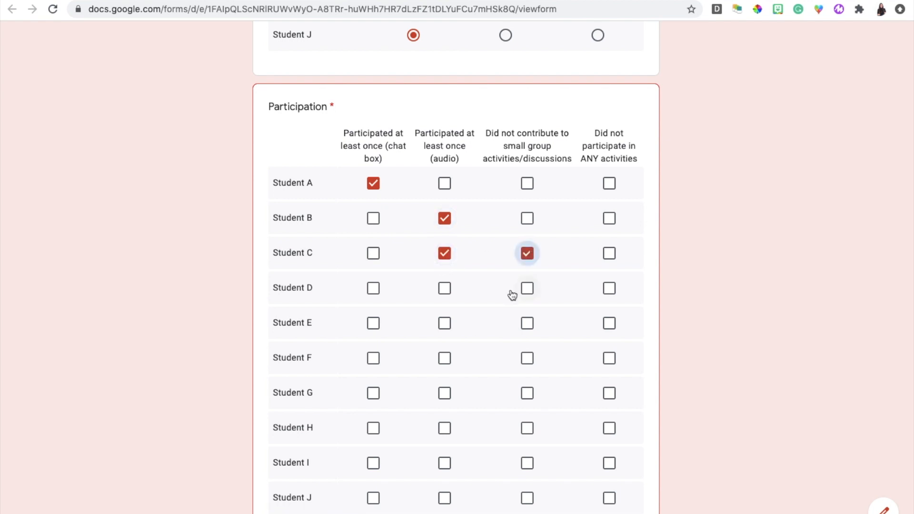
{"action": "left_click", "coordinate": [373, 324]}
{"action": "left_click", "coordinate": [373, 289]}
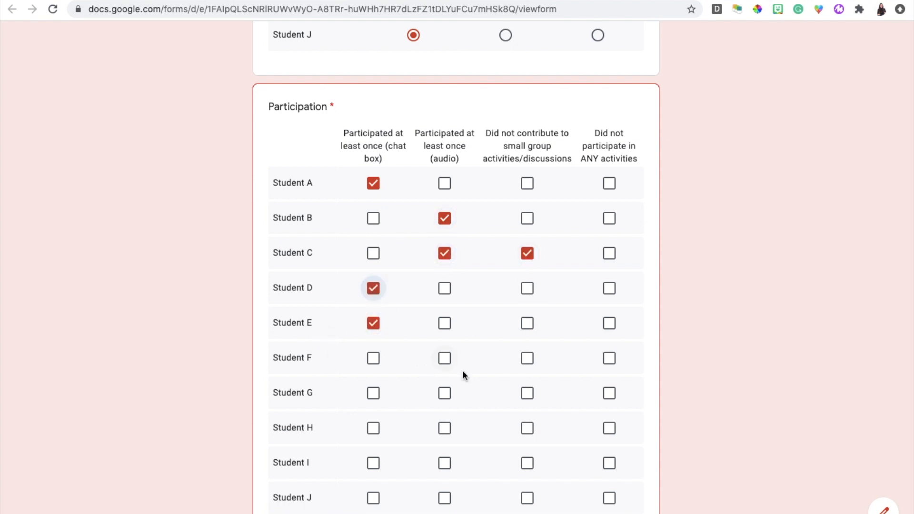
Step: Mark Participation for the remaining students: audio for Students F and G, chat box for Students H, I and J
{"action": "left_click", "coordinate": [444, 357]}
{"action": "left_click", "coordinate": [444, 389]}
{"action": "scroll", "coordinate": [444, 395], "scroll_direction": "down", "scroll_amount": 3}
{"action": "left_click", "coordinate": [374, 332]}
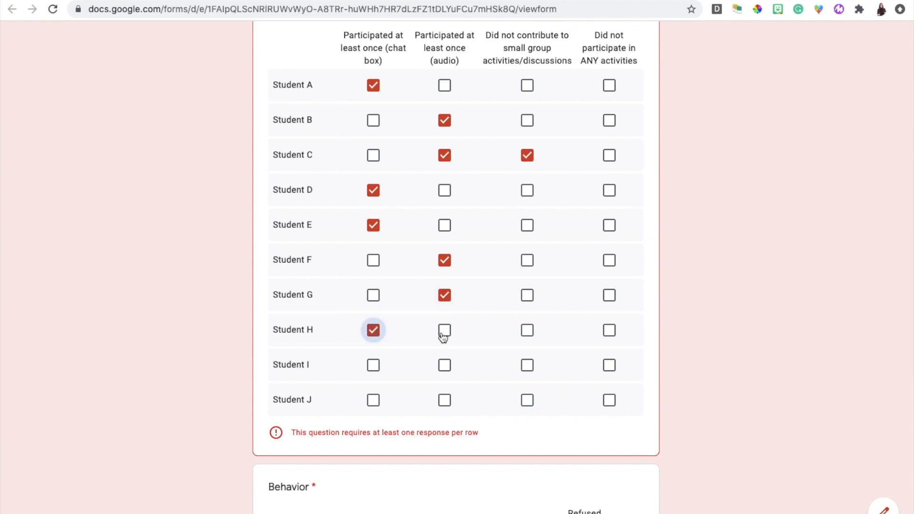
{"action": "left_click", "coordinate": [373, 365]}
{"action": "scroll", "coordinate": [374, 400], "scroll_direction": "up", "scroll_amount": 2}
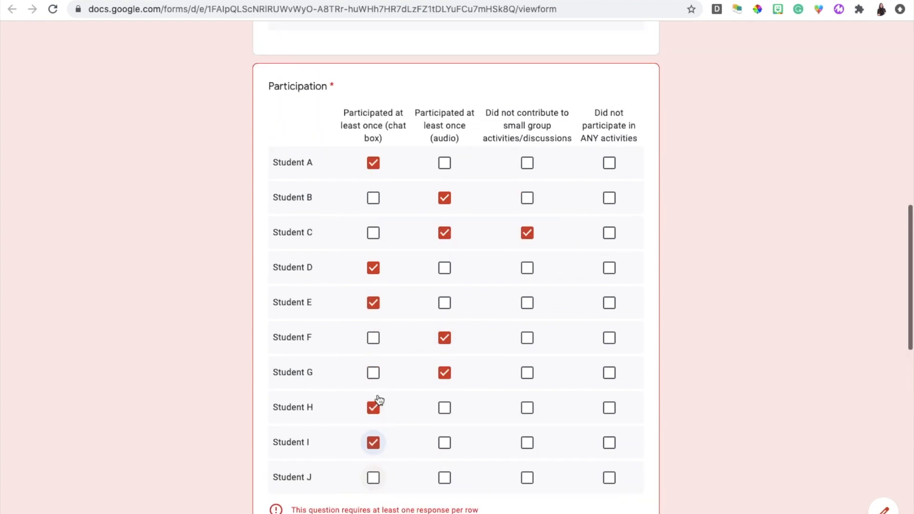
{"action": "scroll", "coordinate": [375, 404], "scroll_direction": "down", "scroll_amount": 2}
{"action": "left_click", "coordinate": [376, 389]}
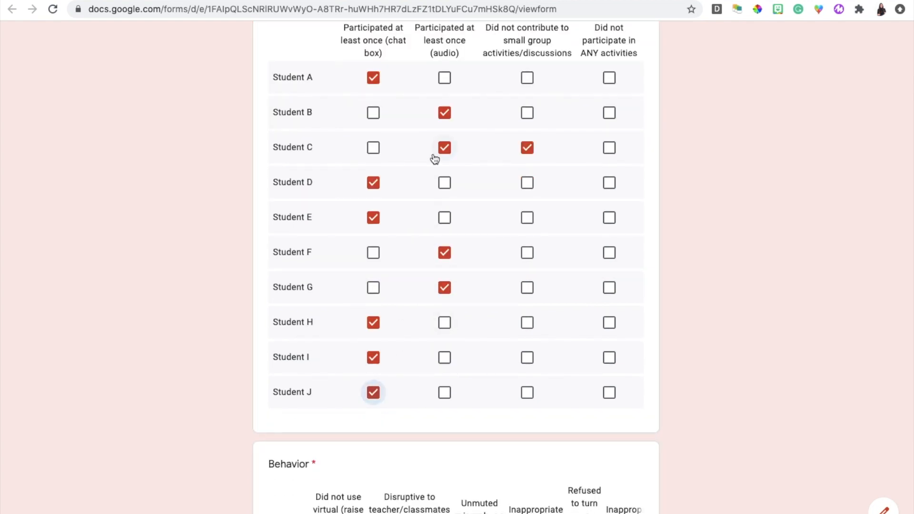
Step: In the Behavior grid, mark Students A to D as not using the virtual signal and Student E as unmuting the microphone without permission
{"action": "scroll", "coordinate": [482, 304], "scroll_direction": "down", "scroll_amount": 8}
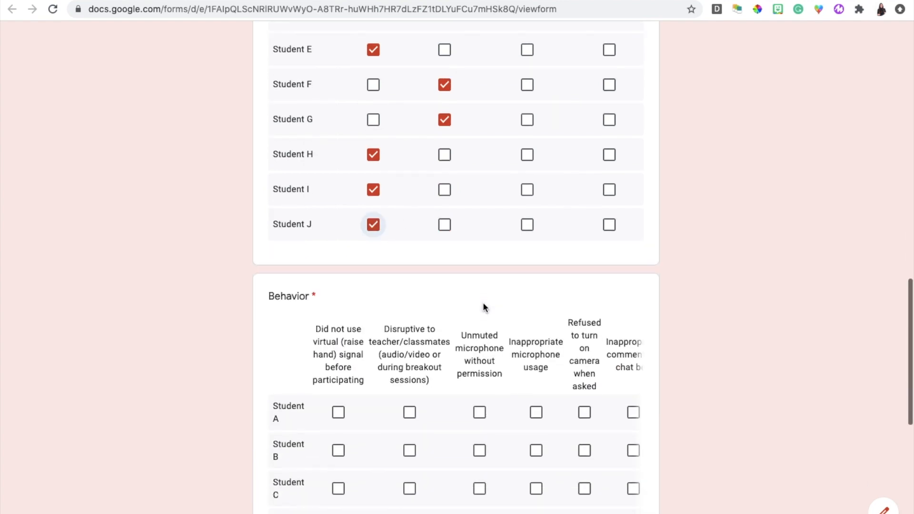
{"action": "scroll", "coordinate": [484, 306], "scroll_direction": "down", "scroll_amount": 1}
{"action": "left_click", "coordinate": [338, 153]}
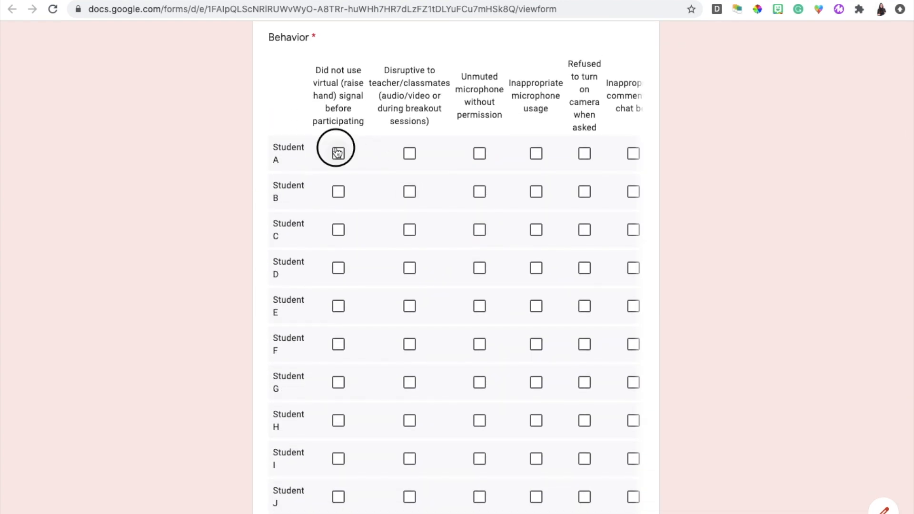
{"action": "left_click", "coordinate": [338, 191]}
{"action": "left_click", "coordinate": [338, 229]}
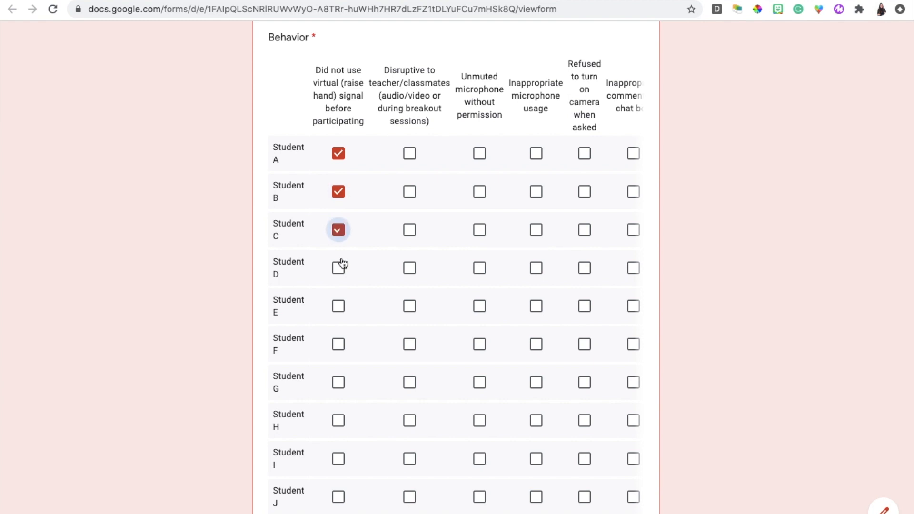
{"action": "left_click", "coordinate": [338, 267]}
{"action": "left_click", "coordinate": [479, 306]}
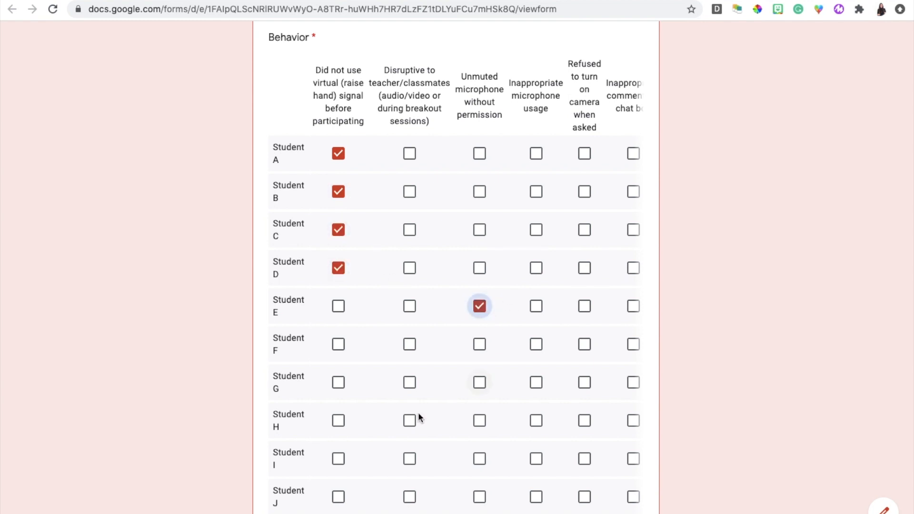
Step: Return to the form editor and stop requiring a response in each row of the Behavior question
{"action": "scroll", "coordinate": [367, 416], "scroll_direction": "down", "scroll_amount": 1}
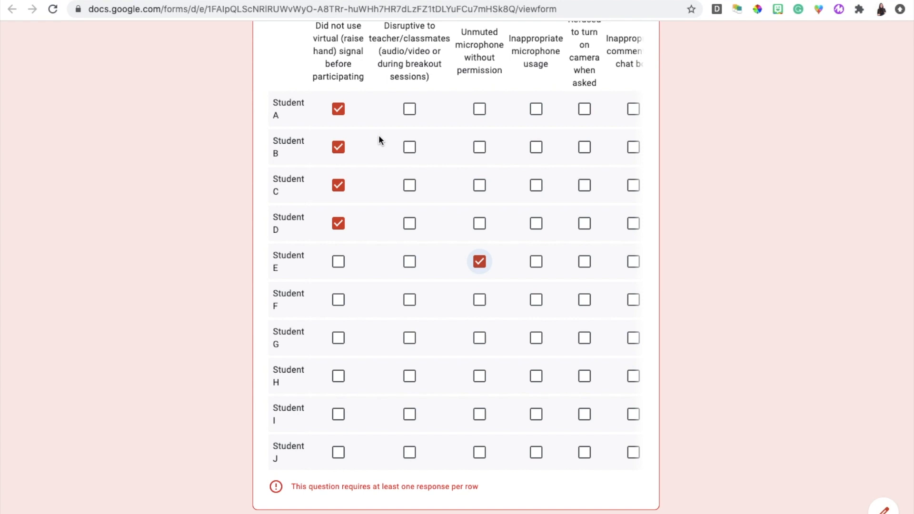
{"action": "scroll", "coordinate": [379, 135], "scroll_direction": "up", "scroll_amount": 1}
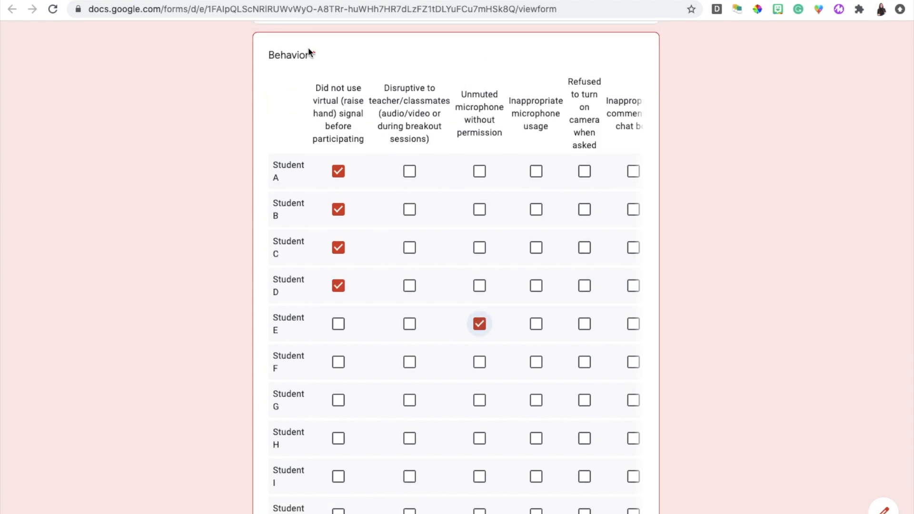
{"action": "left_click", "coordinate": [246, 1]}
{"action": "scroll", "coordinate": [385, 329], "scroll_direction": "down", "scroll_amount": 10}
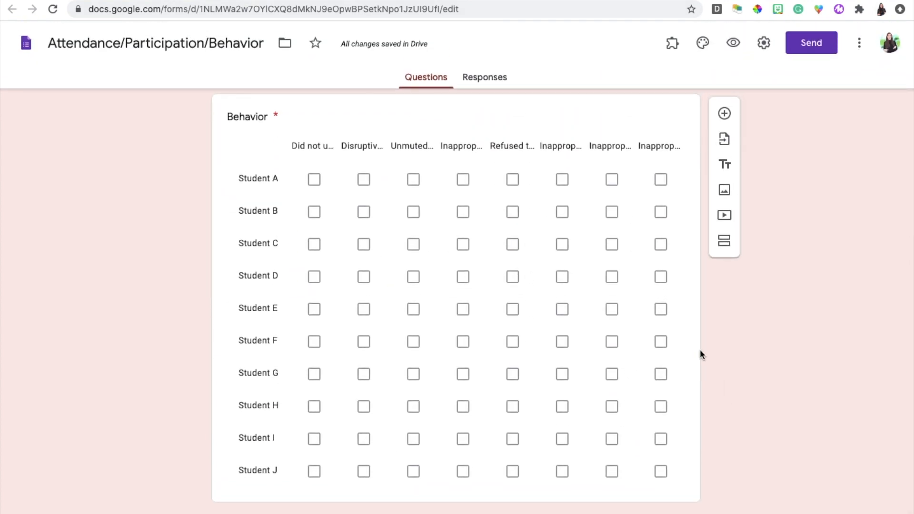
{"action": "left_click", "coordinate": [698, 351]}
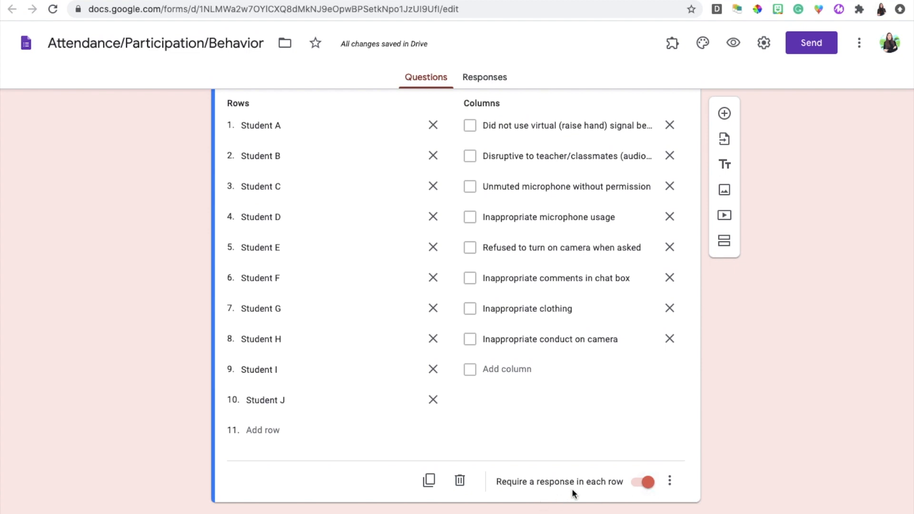
{"action": "left_click", "coordinate": [653, 484]}
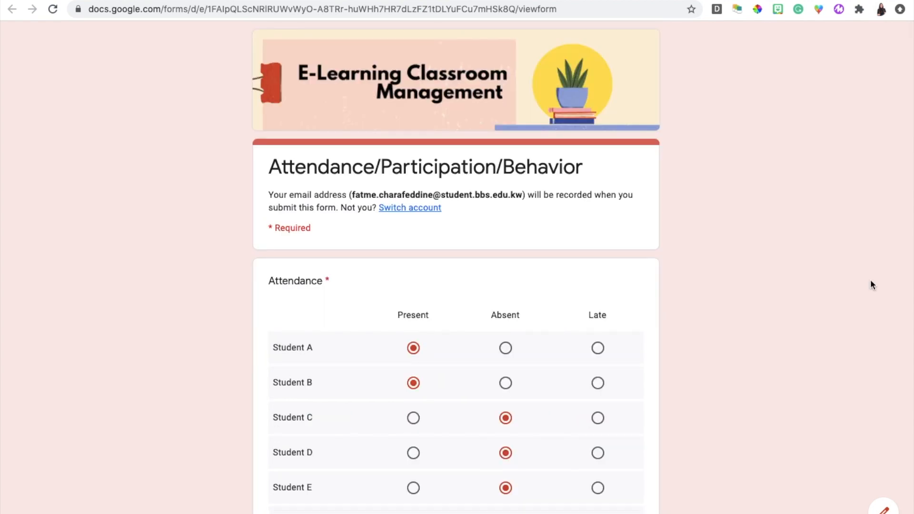
Step: Look over the completed sample answers in all three grids and submit the form
{"action": "scroll", "coordinate": [870, 279], "scroll_direction": "down", "scroll_amount": 3}
{"action": "scroll", "coordinate": [870, 280], "scroll_direction": "down", "scroll_amount": 1}
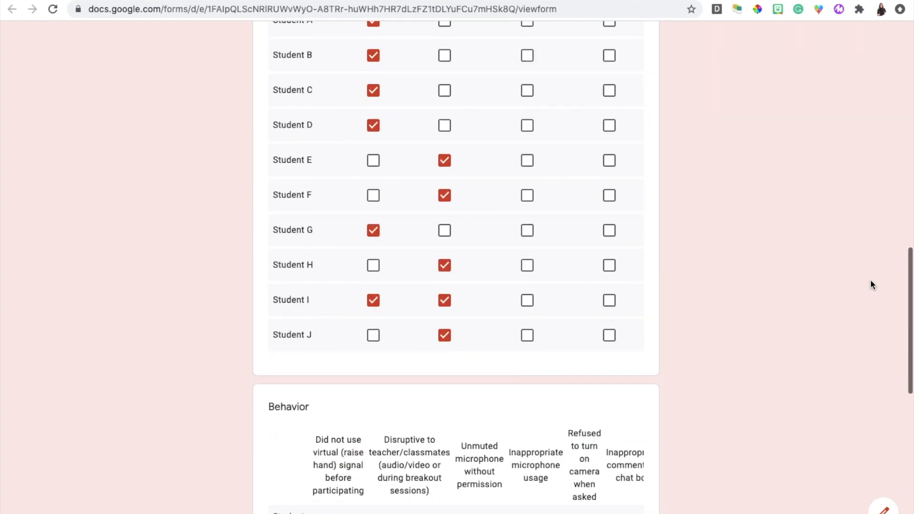
{"action": "scroll", "coordinate": [870, 280], "scroll_direction": "up", "scroll_amount": 2}
{"action": "scroll", "coordinate": [870, 281], "scroll_direction": "down", "scroll_amount": 5}
{"action": "scroll", "coordinate": [871, 284], "scroll_direction": "down", "scroll_amount": 8}
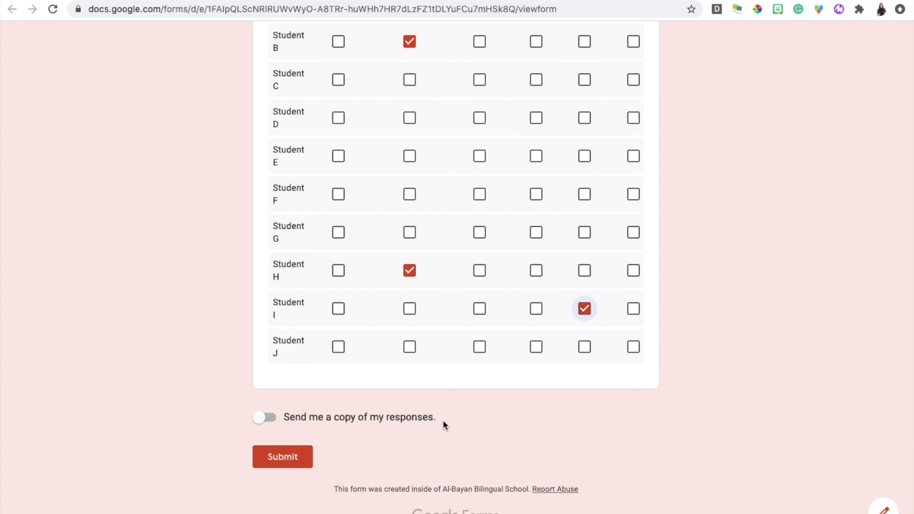
{"action": "left_click", "coordinate": [280, 459]}
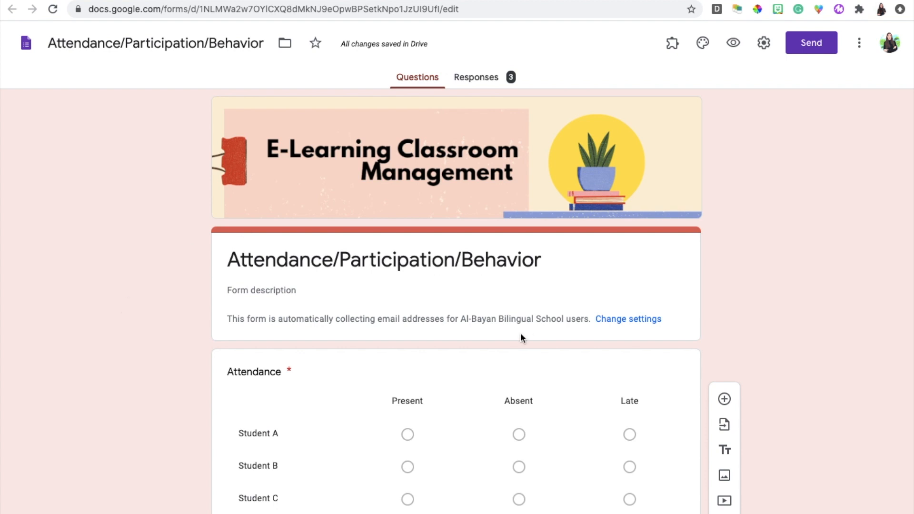
Step: Review the summary of the form's responses and create a new spreadsheet as their destination
{"action": "left_click", "coordinate": [470, 81]}
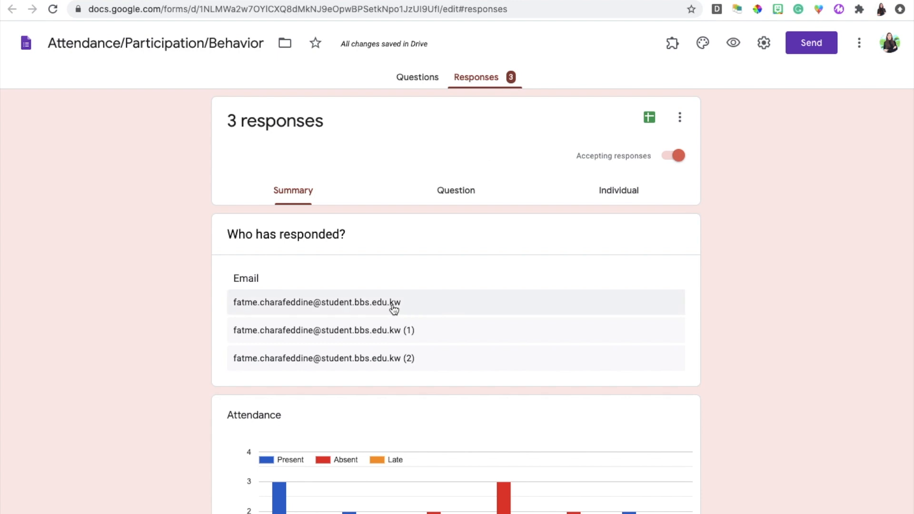
{"action": "scroll", "coordinate": [711, 328], "scroll_direction": "down", "scroll_amount": 10}
{"action": "scroll", "coordinate": [711, 328], "scroll_direction": "up", "scroll_amount": 10}
{"action": "left_click", "coordinate": [650, 119]}
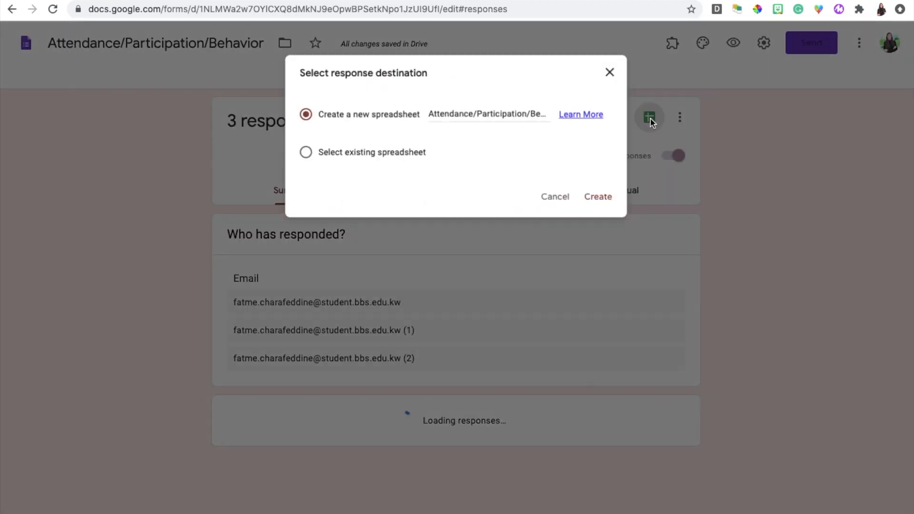
{"action": "left_click", "coordinate": [613, 209]}
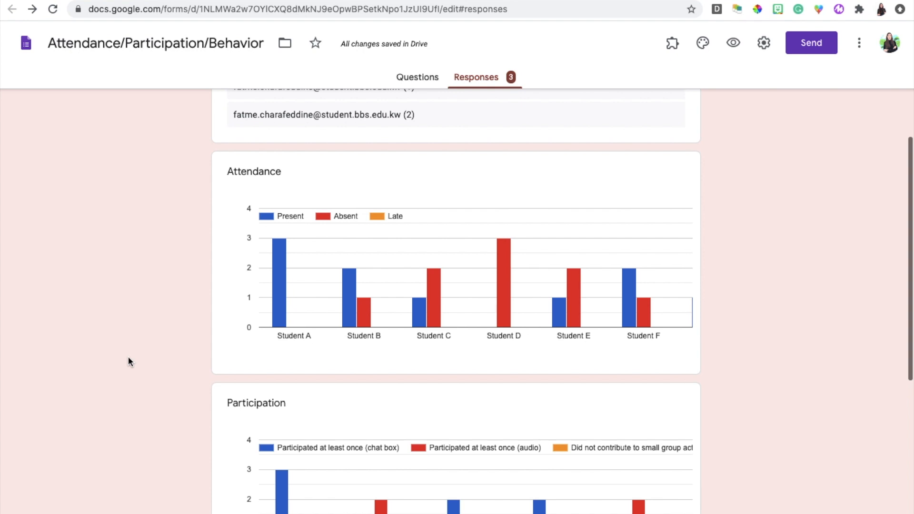
Step: Look through the response charts and examine the Attendance chart from Student A to Student J
{"action": "scroll", "coordinate": [128, 357], "scroll_direction": "down", "scroll_amount": 1}
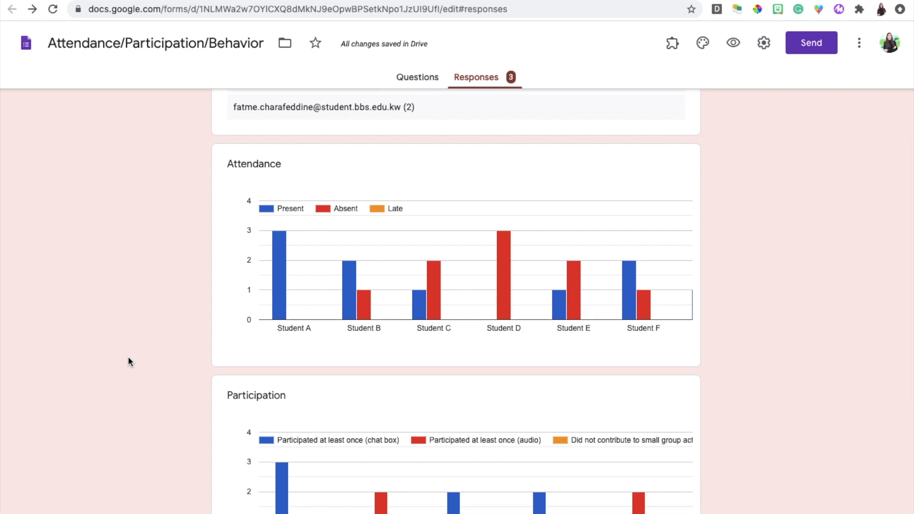
{"action": "scroll", "coordinate": [127, 356], "scroll_direction": "down", "scroll_amount": 7}
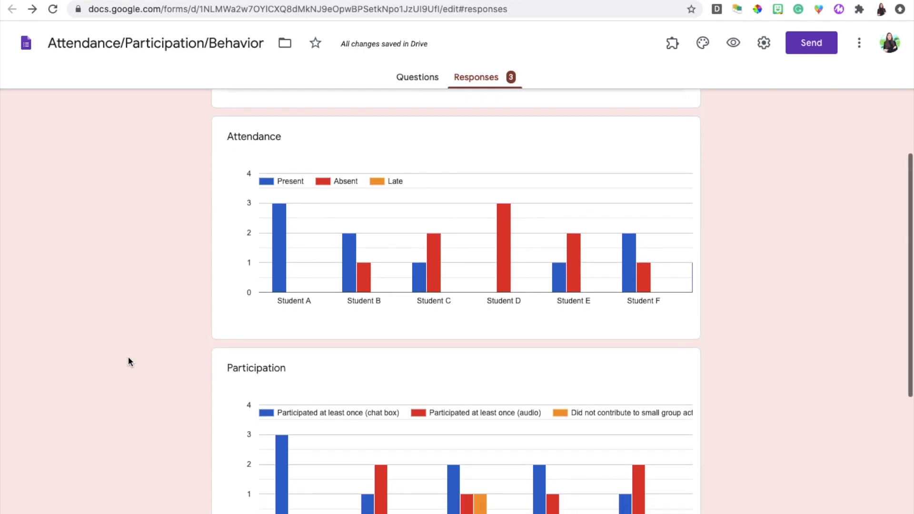
{"action": "scroll", "coordinate": [128, 355], "scroll_direction": "up", "scroll_amount": 6}
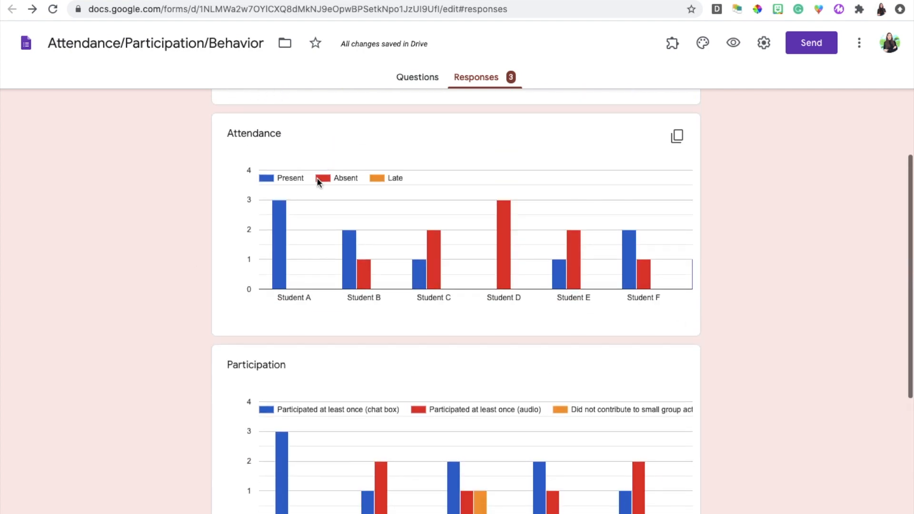
{"action": "scroll", "coordinate": [468, 259], "scroll_direction": "right", "scroll_amount": 2}
{"action": "scroll", "coordinate": [467, 260], "scroll_direction": "left", "scroll_amount": 2}
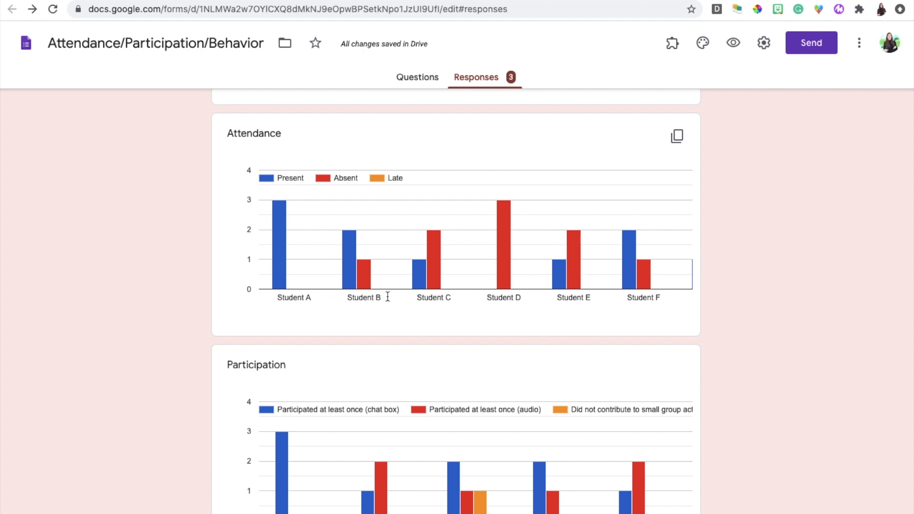
{"action": "scroll", "coordinate": [532, 299], "scroll_direction": "right", "scroll_amount": 5}
{"action": "scroll", "coordinate": [532, 296], "scroll_direction": "left", "scroll_amount": 5}
Step: Read the attendance counts of Student A and Student D in the Attendance chart and compare them with the other students
{"action": "mouse_move", "coordinate": [286, 285]}
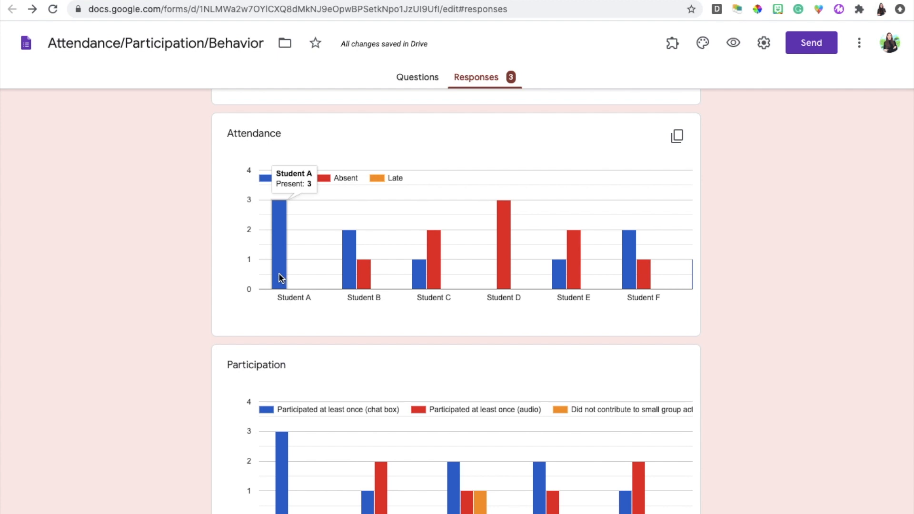
{"action": "mouse_move", "coordinate": [508, 257]}
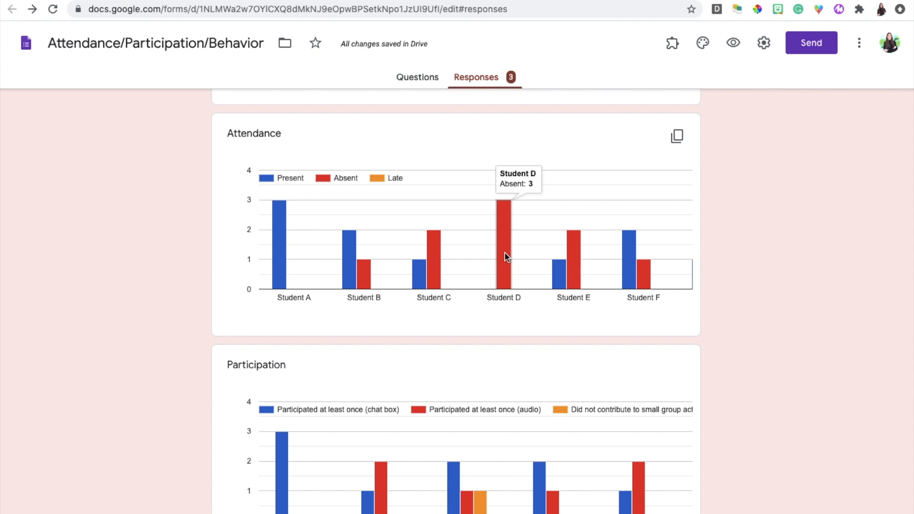
{"action": "scroll", "coordinate": [504, 253], "scroll_direction": "right", "scroll_amount": 5}
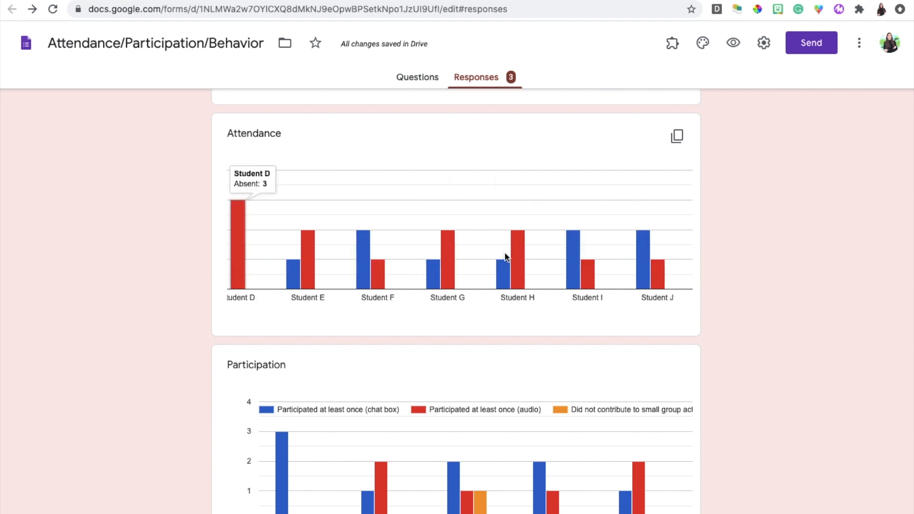
{"action": "scroll", "coordinate": [505, 254], "scroll_direction": "left", "scroll_amount": 5}
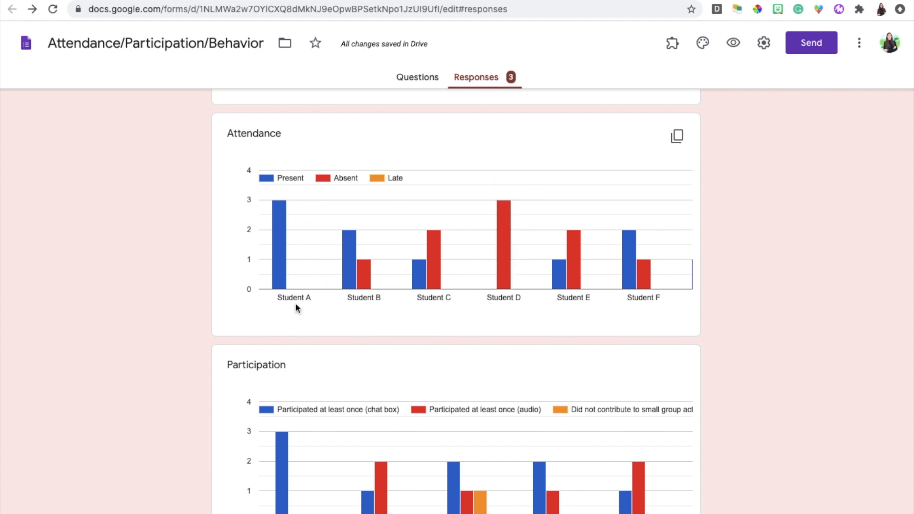
{"action": "scroll", "coordinate": [295, 303], "scroll_direction": "right", "scroll_amount": 3}
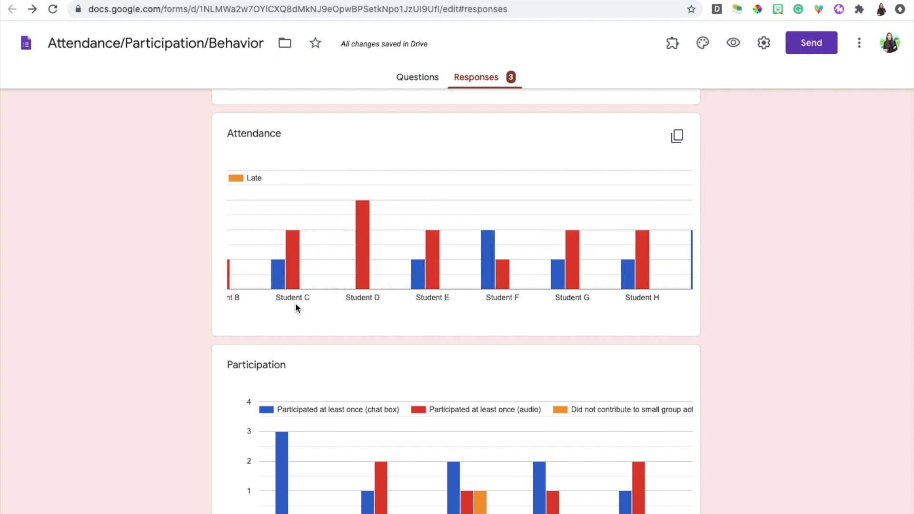
{"action": "scroll", "coordinate": [295, 302], "scroll_direction": "left", "scroll_amount": 3}
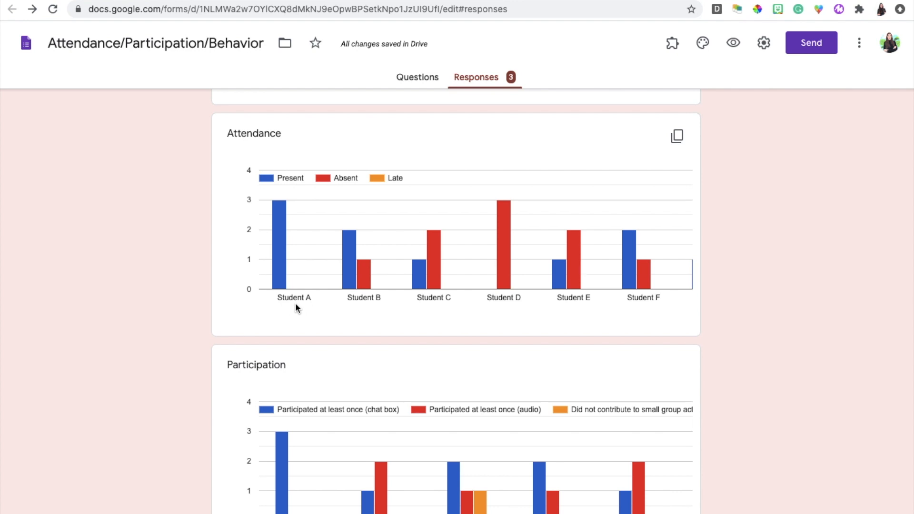
Step: Examine the Attendance chart again and compare the bars of Student C and Student D
{"action": "scroll", "coordinate": [295, 307], "scroll_direction": "down", "scroll_amount": 1}
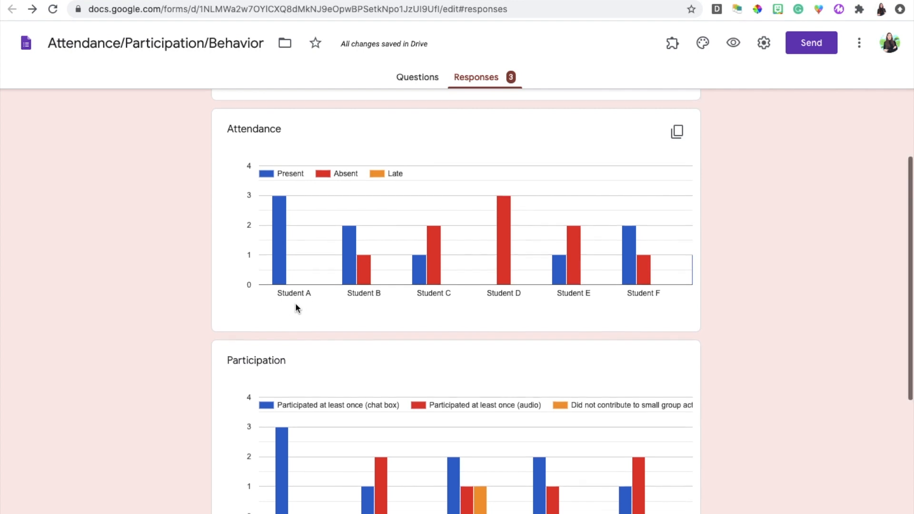
{"action": "scroll", "coordinate": [396, 277], "scroll_direction": "right", "scroll_amount": 2}
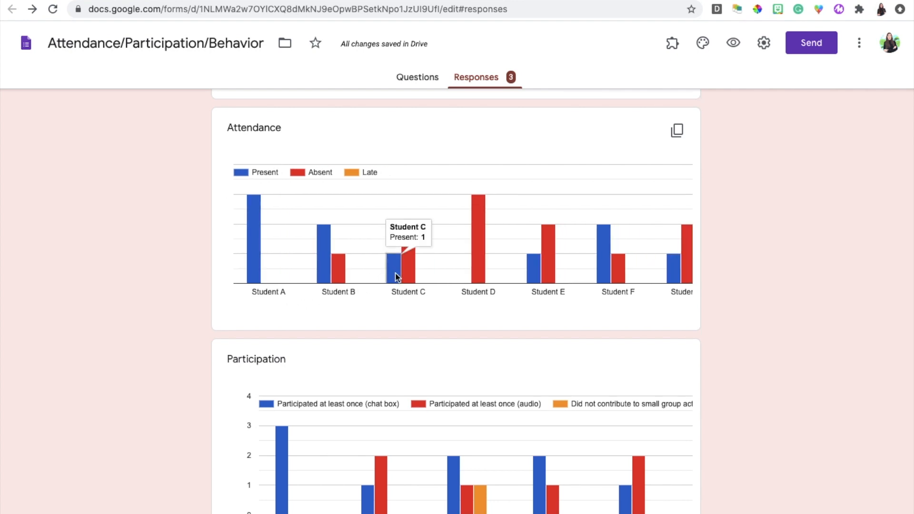
{"action": "scroll", "coordinate": [396, 277], "scroll_direction": "left", "scroll_amount": 2}
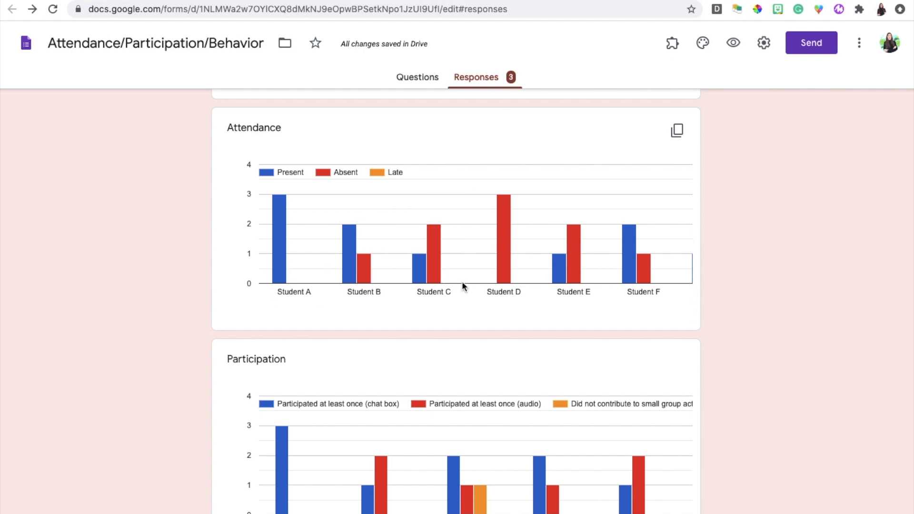
{"action": "mouse_move", "coordinate": [499, 276]}
Step: Examine the Participation chart from Student A to Student J together with its legend of participation options
{"action": "scroll", "coordinate": [867, 434], "scroll_direction": "down", "scroll_amount": 3}
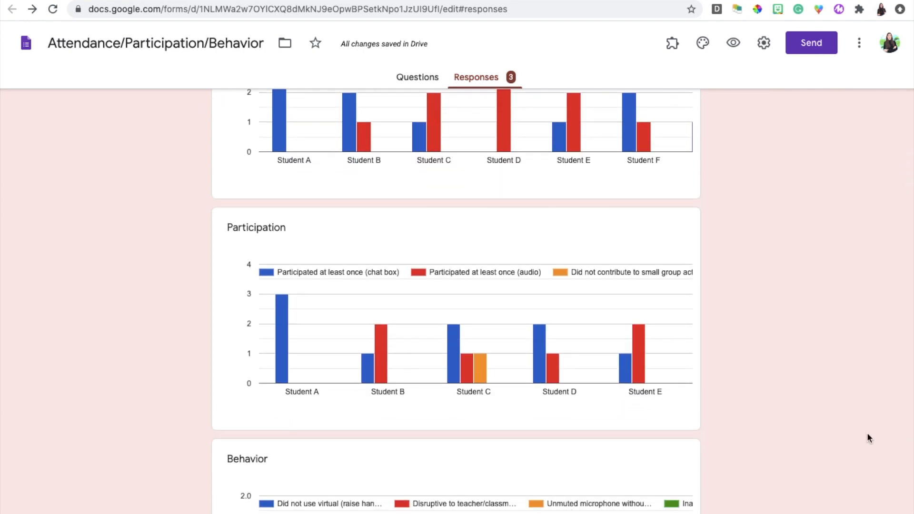
{"action": "scroll", "coordinate": [514, 297], "scroll_direction": "right", "scroll_amount": 10}
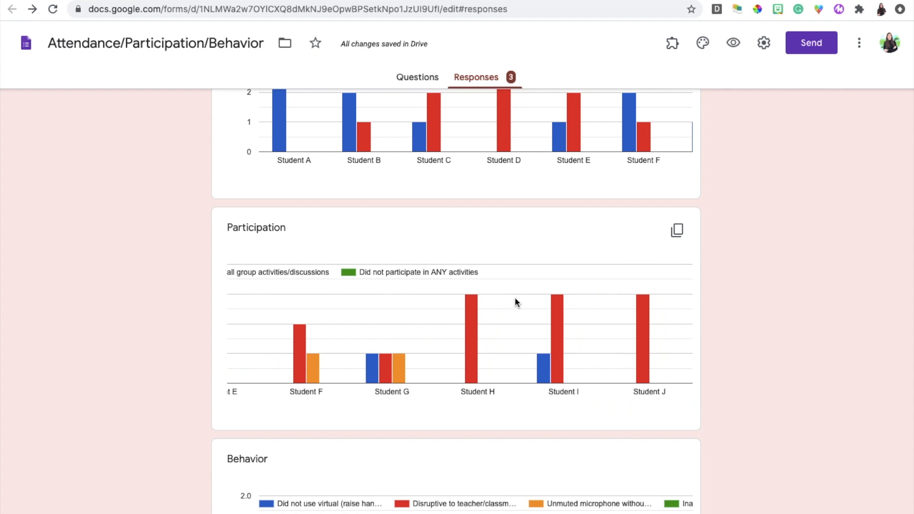
{"action": "scroll", "coordinate": [515, 297], "scroll_direction": "left", "scroll_amount": 10}
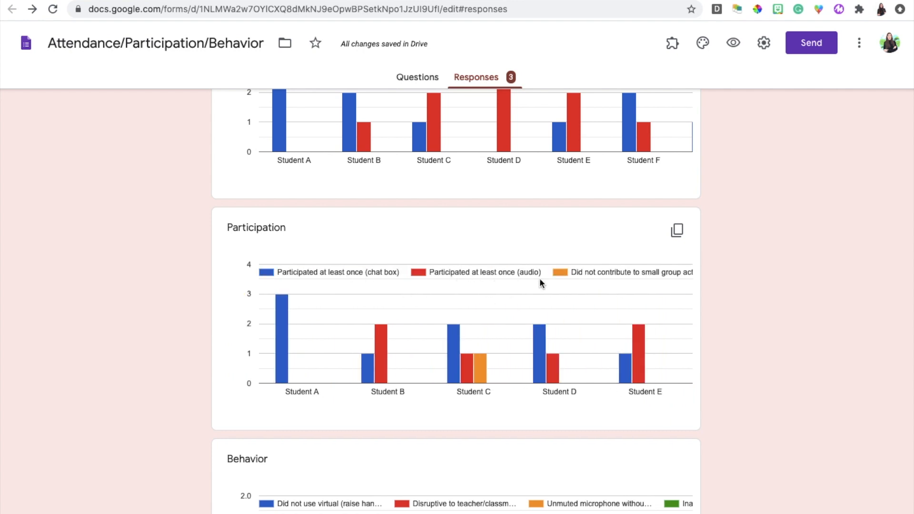
{"action": "scroll", "coordinate": [577, 279], "scroll_direction": "right", "scroll_amount": 5}
{"action": "scroll", "coordinate": [577, 280], "scroll_direction": "right", "scroll_amount": 5}
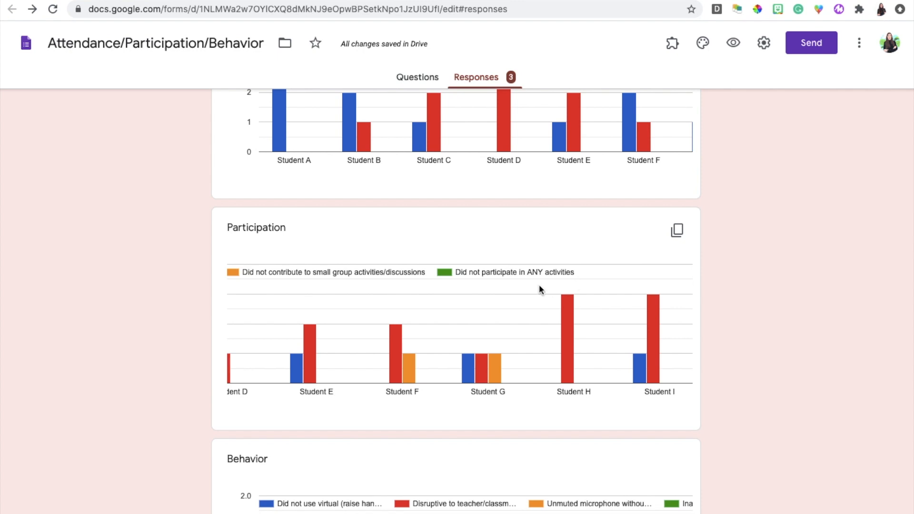
{"action": "scroll", "coordinate": [501, 271], "scroll_direction": "left", "scroll_amount": 8}
{"action": "scroll", "coordinate": [501, 271], "scroll_direction": "right", "scroll_amount": 8}
{"action": "scroll", "coordinate": [501, 272], "scroll_direction": "left", "scroll_amount": 8}
{"action": "scroll", "coordinate": [501, 271], "scroll_direction": "right", "scroll_amount": 8}
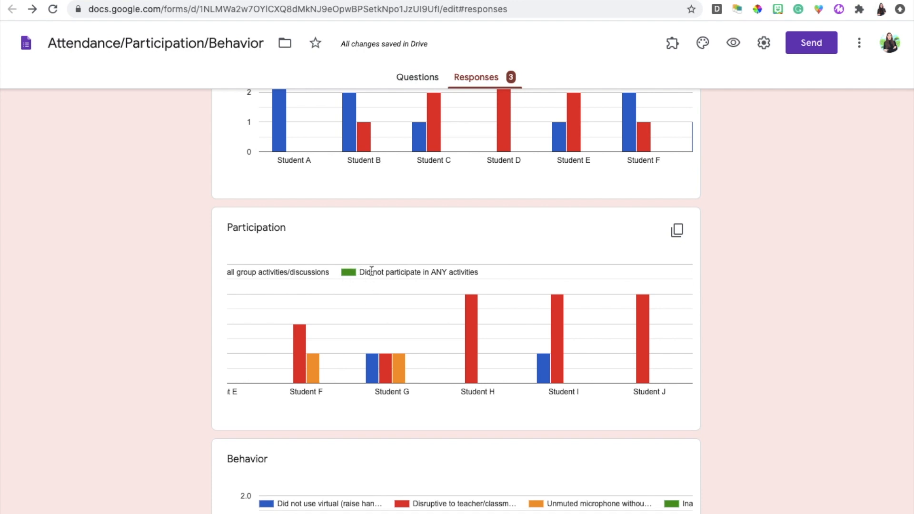
Step: Check the "Did not participate in ANY activities" legend entry and compare the students' bars in the Participation chart back to Student A
{"action": "left_click_drag", "start_coordinate": [354, 271], "coordinate": [478, 272]}
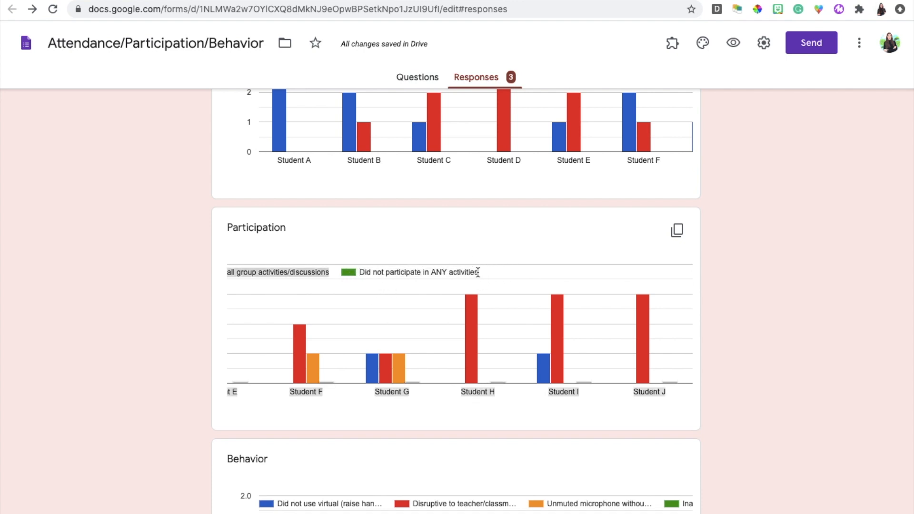
{"action": "left_click", "coordinate": [875, 341]}
{"action": "scroll", "coordinate": [521, 356], "scroll_direction": "left", "scroll_amount": 2}
{"action": "scroll", "coordinate": [520, 354], "scroll_direction": "left", "scroll_amount": 2}
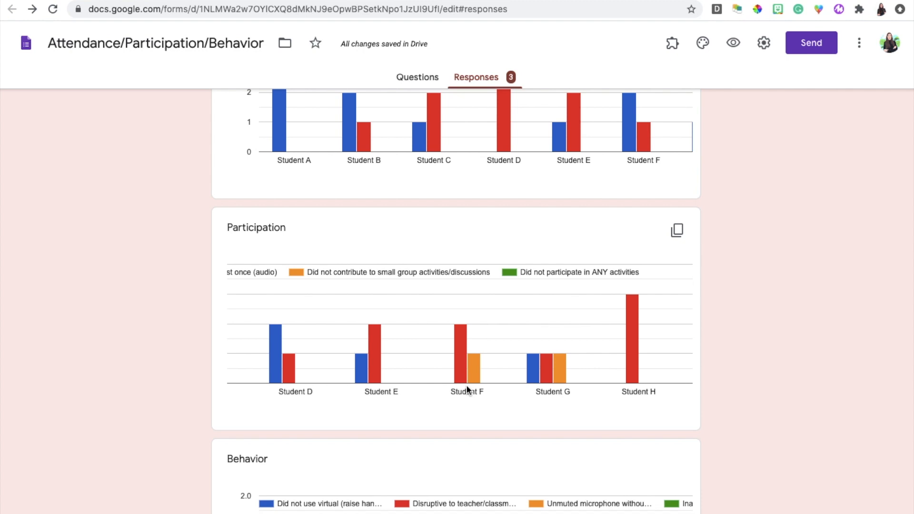
{"action": "scroll", "coordinate": [466, 390], "scroll_direction": "left", "scroll_amount": 5}
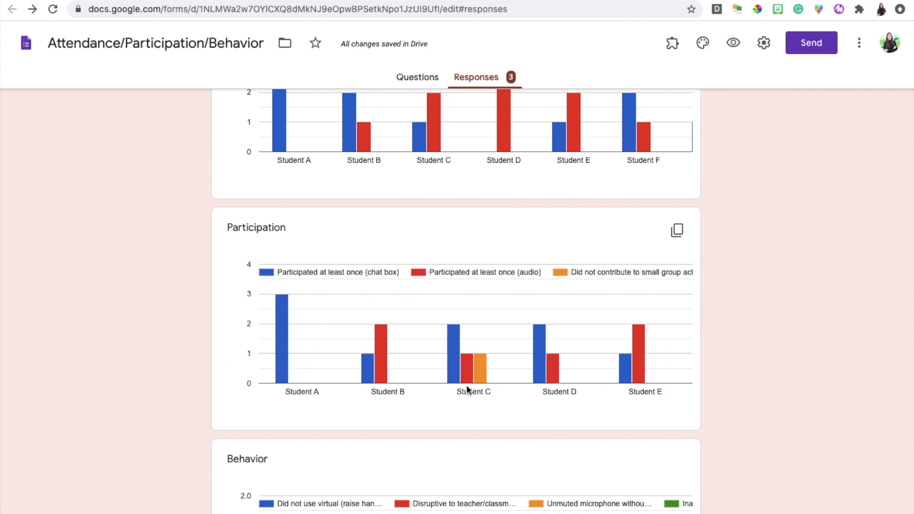
{"action": "scroll", "coordinate": [466, 389], "scroll_direction": "down", "scroll_amount": 4}
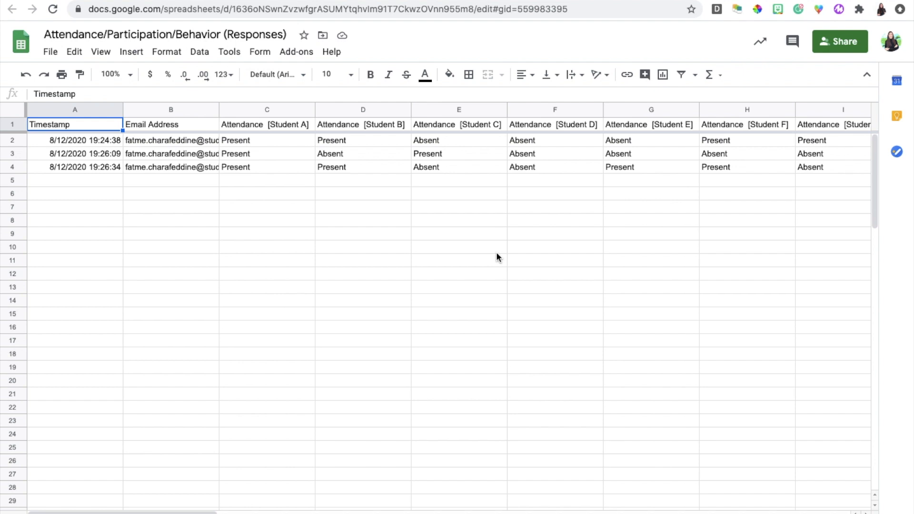
Step: In the Attendance/Participation/Behavior (Responses) spreadsheet, check the first response's timestamp and look across all the answer columns
{"action": "left_click", "coordinate": [317, 379]}
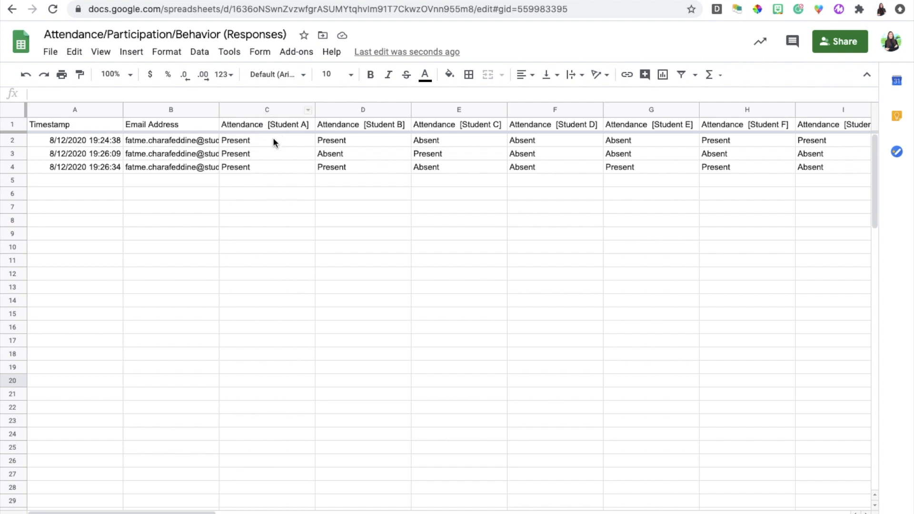
{"action": "left_click", "coordinate": [243, 130]}
{"action": "left_click", "coordinate": [79, 143]}
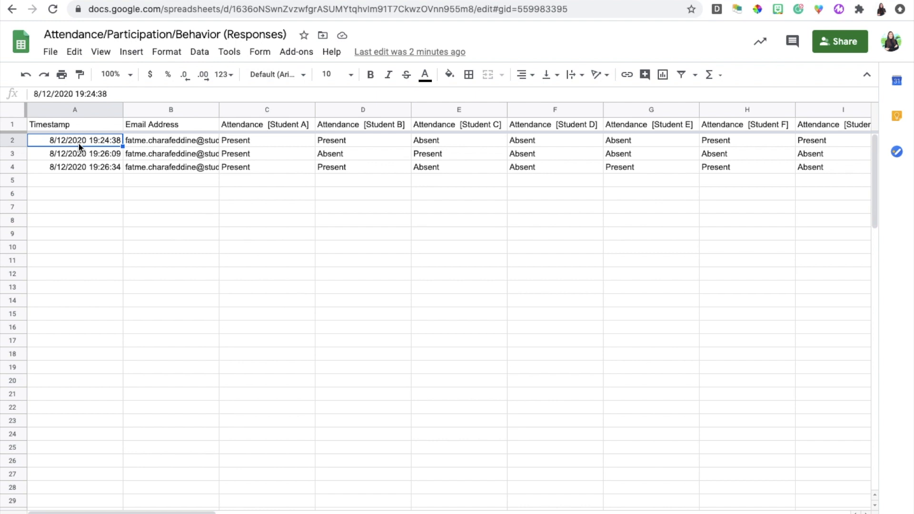
{"action": "scroll", "coordinate": [185, 189], "scroll_direction": "right", "scroll_amount": 10}
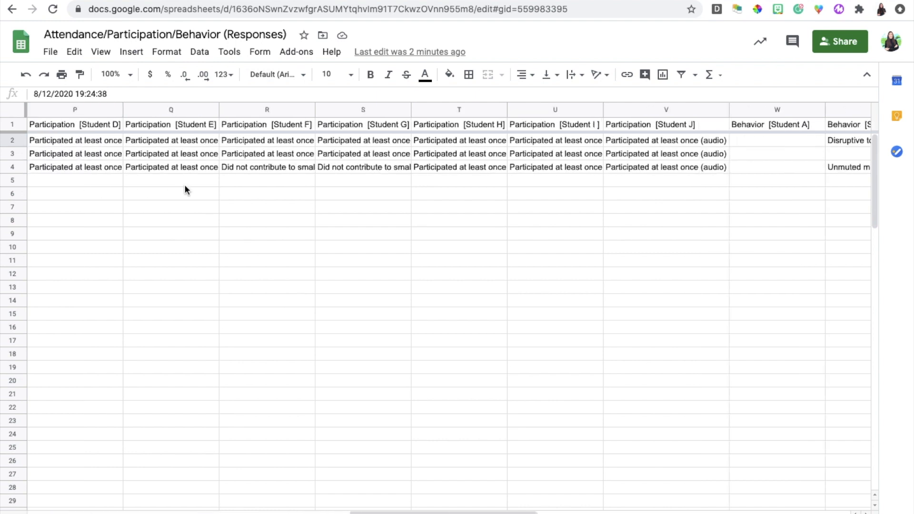
{"action": "scroll", "coordinate": [185, 190], "scroll_direction": "right", "scroll_amount": 7}
{"action": "scroll", "coordinate": [186, 189], "scroll_direction": "down", "scroll_amount": 1}
{"action": "scroll", "coordinate": [184, 186], "scroll_direction": "right", "scroll_amount": 5}
{"action": "scroll", "coordinate": [184, 185], "scroll_direction": "left", "scroll_amount": 20}
{"action": "scroll", "coordinate": [185, 185], "scroll_direction": "up", "scroll_amount": 1}
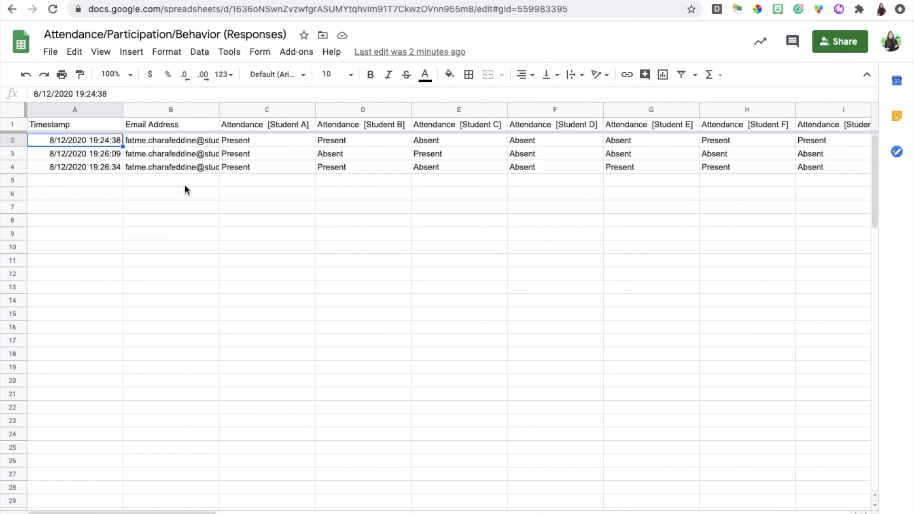
Step: Locate the Student A headings of the Attendance and Participation columns and look on to the Behavior columns in the responses sheet
{"action": "left_click", "coordinate": [265, 120]}
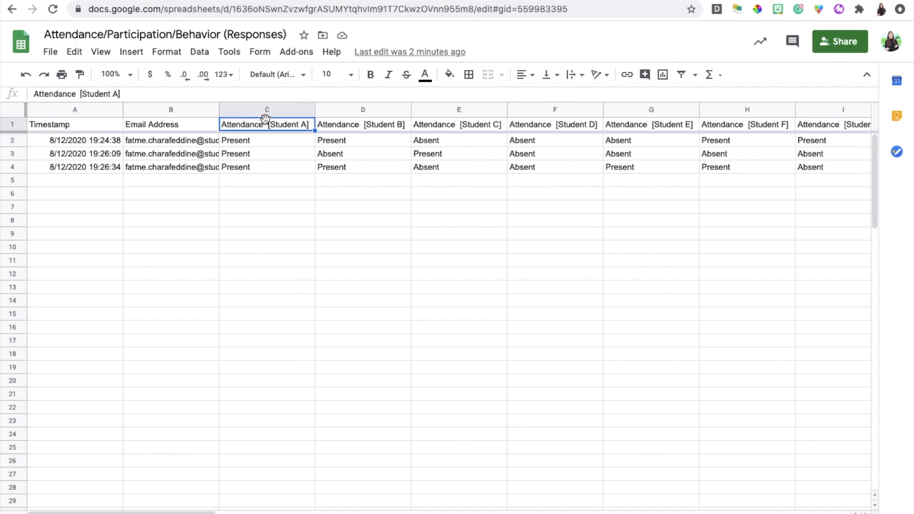
{"action": "scroll", "coordinate": [473, 141], "scroll_direction": "right", "scroll_amount": 10}
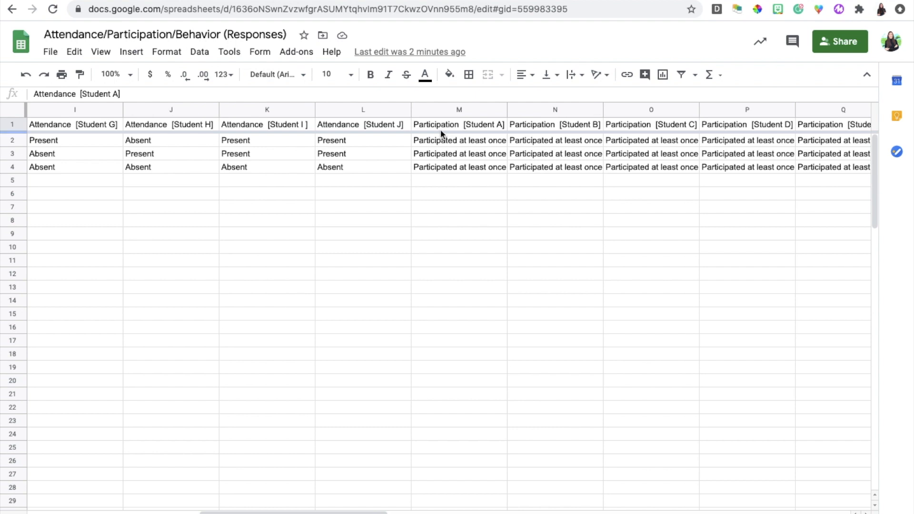
{"action": "left_click", "coordinate": [440, 127]}
{"action": "scroll", "coordinate": [441, 130], "scroll_direction": "right", "scroll_amount": 10}
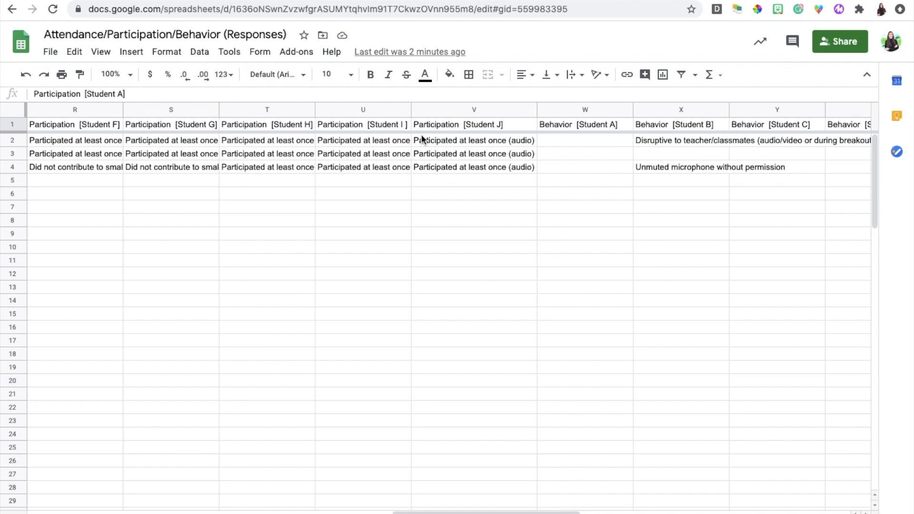
{"action": "scroll", "coordinate": [421, 139], "scroll_direction": "left", "scroll_amount": 15}
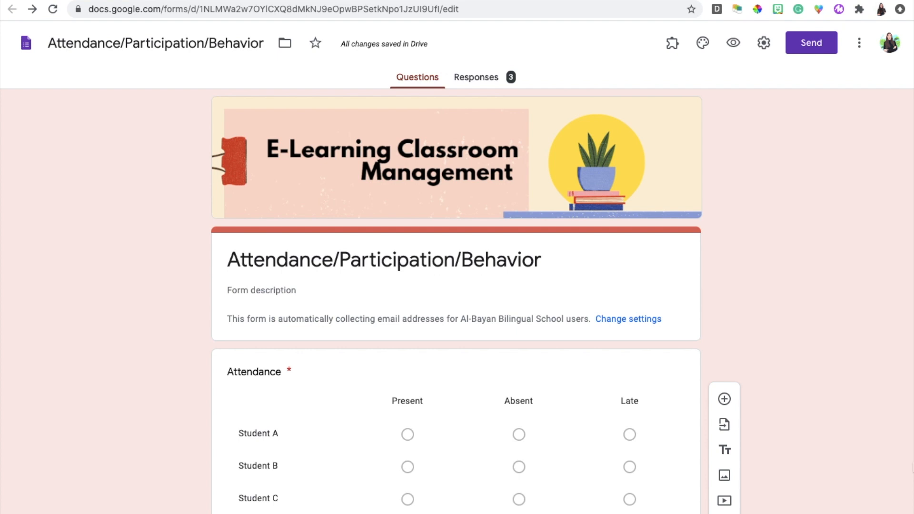
Step: Look through the form's Attendance, Participation and Behavior questions from start to end in the form editor
{"action": "scroll", "coordinate": [456, 300], "scroll_direction": "down", "scroll_amount": 10}
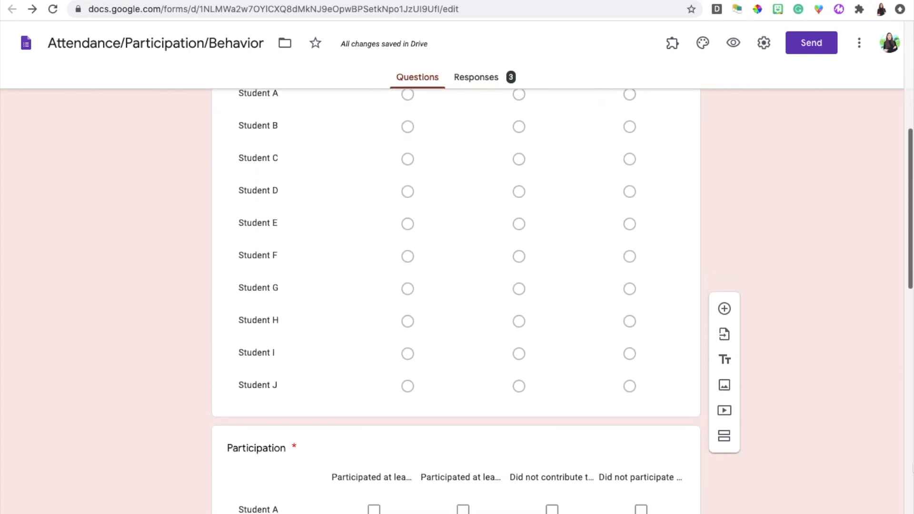
{"action": "scroll", "coordinate": [456, 300], "scroll_direction": "down", "scroll_amount": 3}
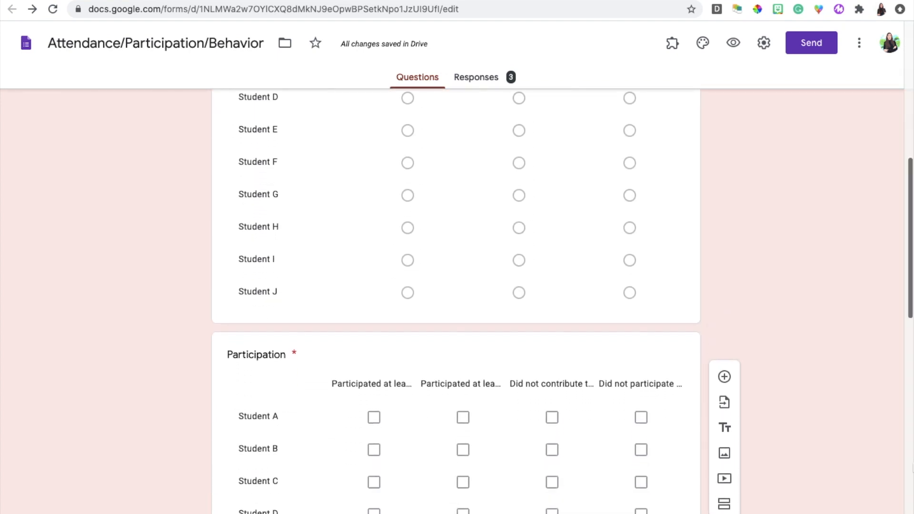
{"action": "scroll", "coordinate": [456, 300], "scroll_direction": "down", "scroll_amount": 15}
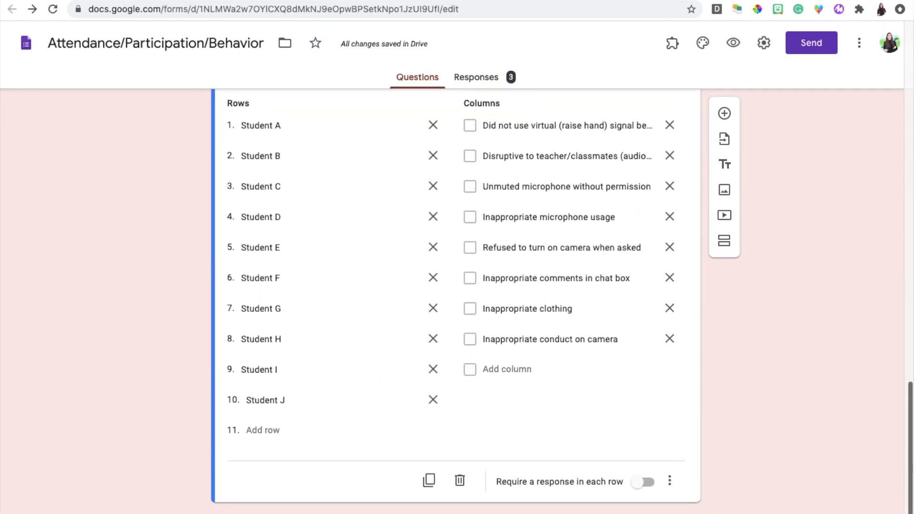
{"action": "scroll", "coordinate": [455, 299], "scroll_direction": "up", "scroll_amount": 20}
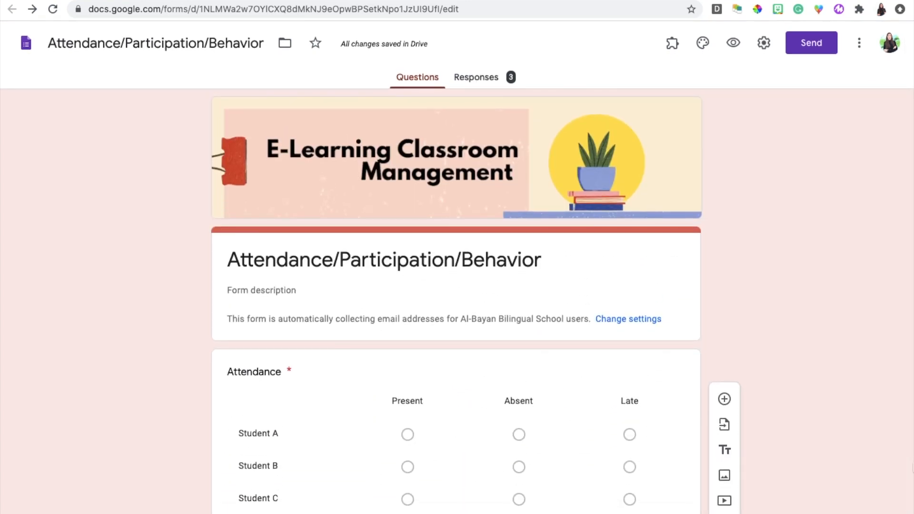